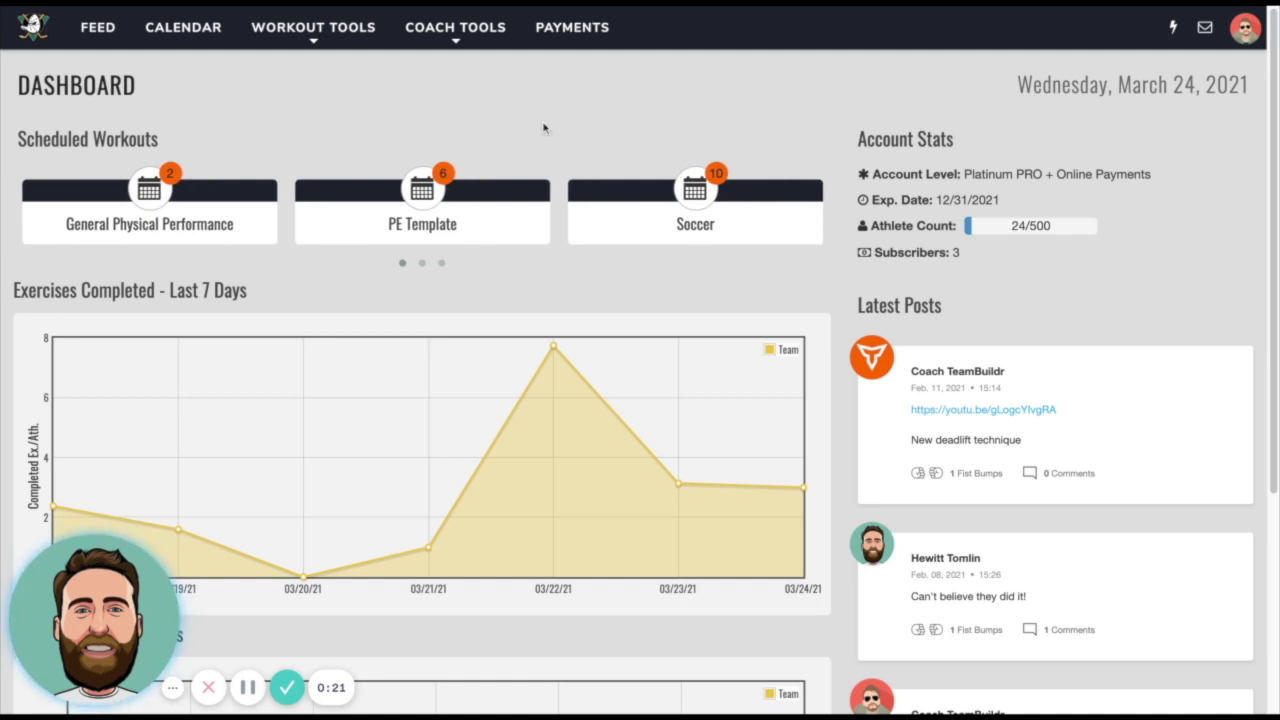
Filter the Exercises database to 'snatch grip' and open Snatch Grip Deadlift for editing
left_click(458, 30)
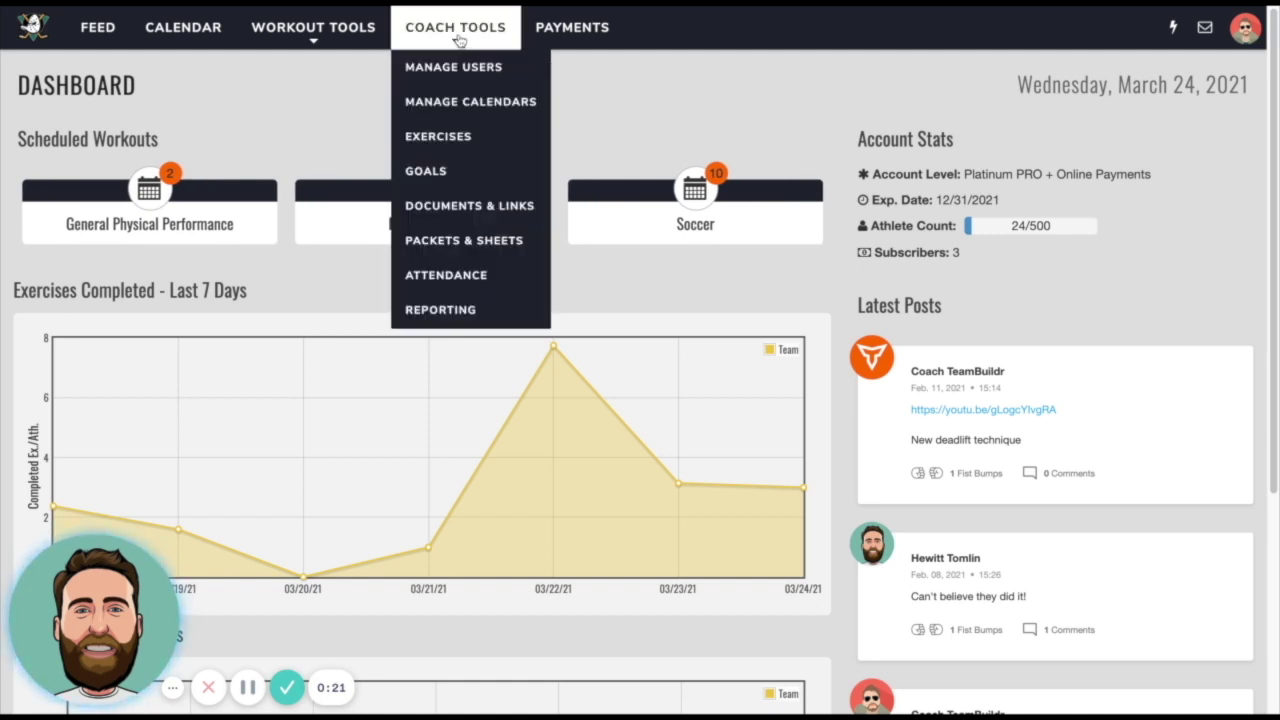
left_click(452, 136)
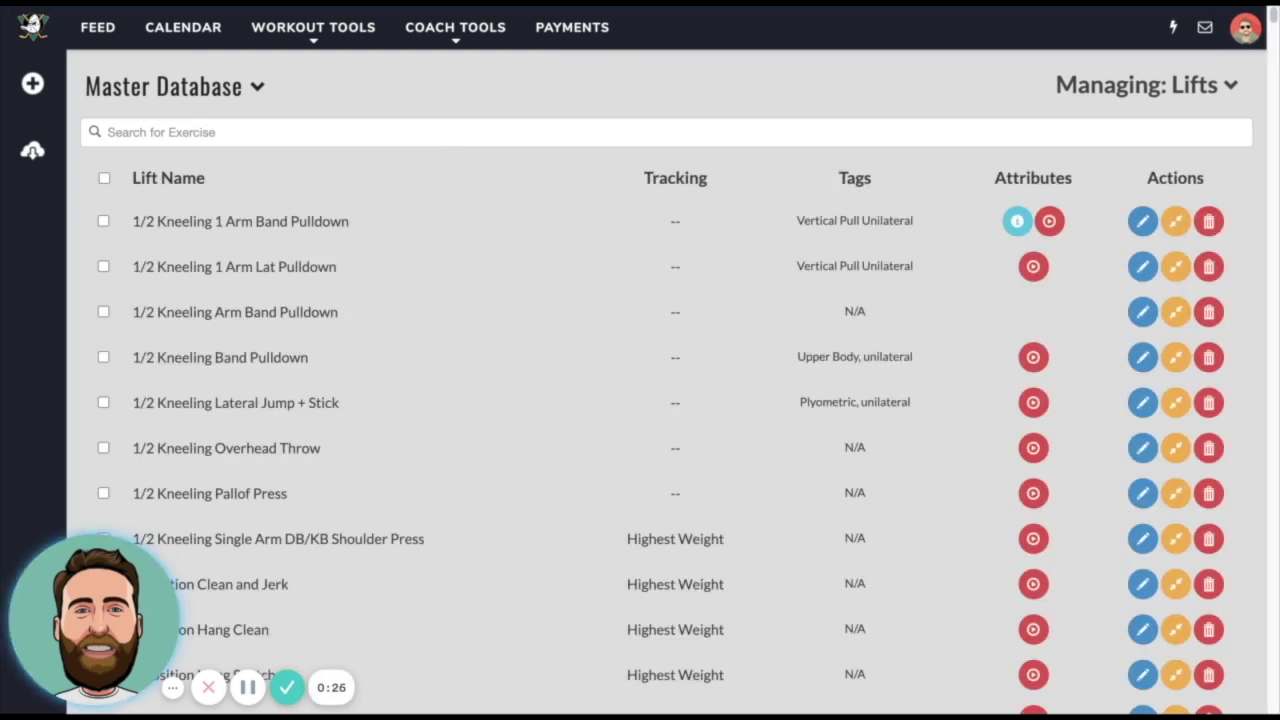
type("snatch")
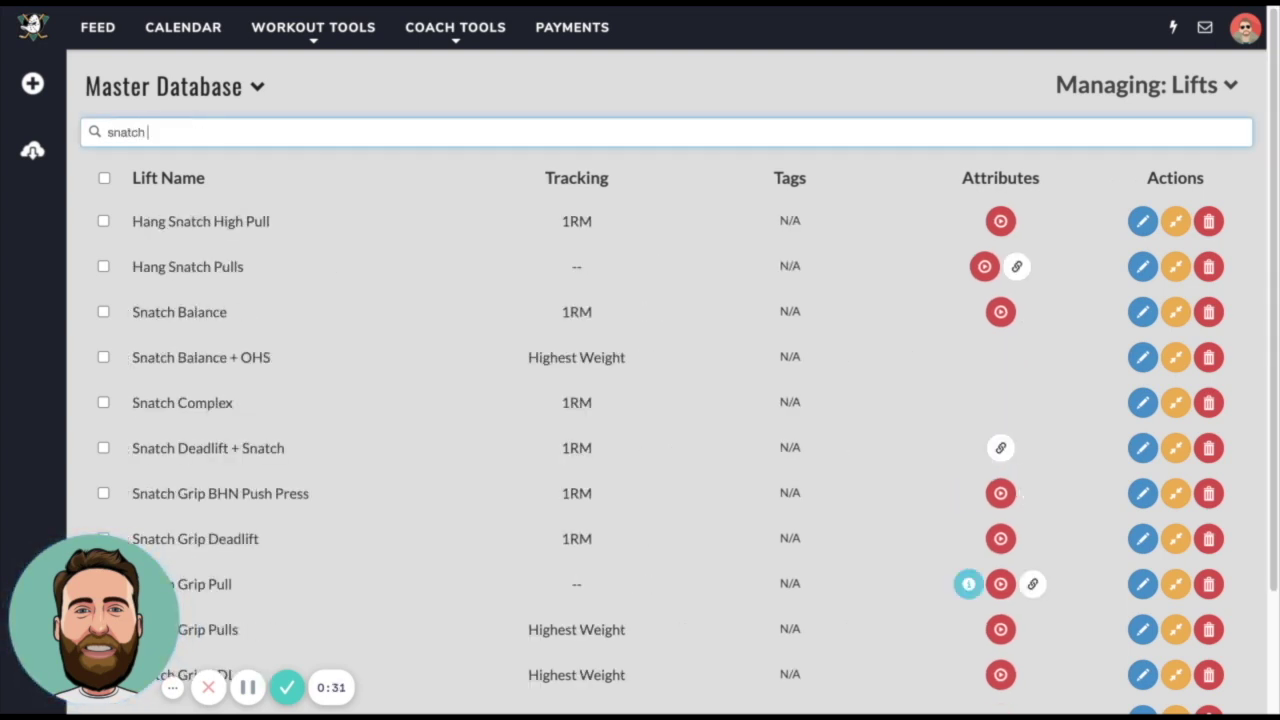
type(" grip")
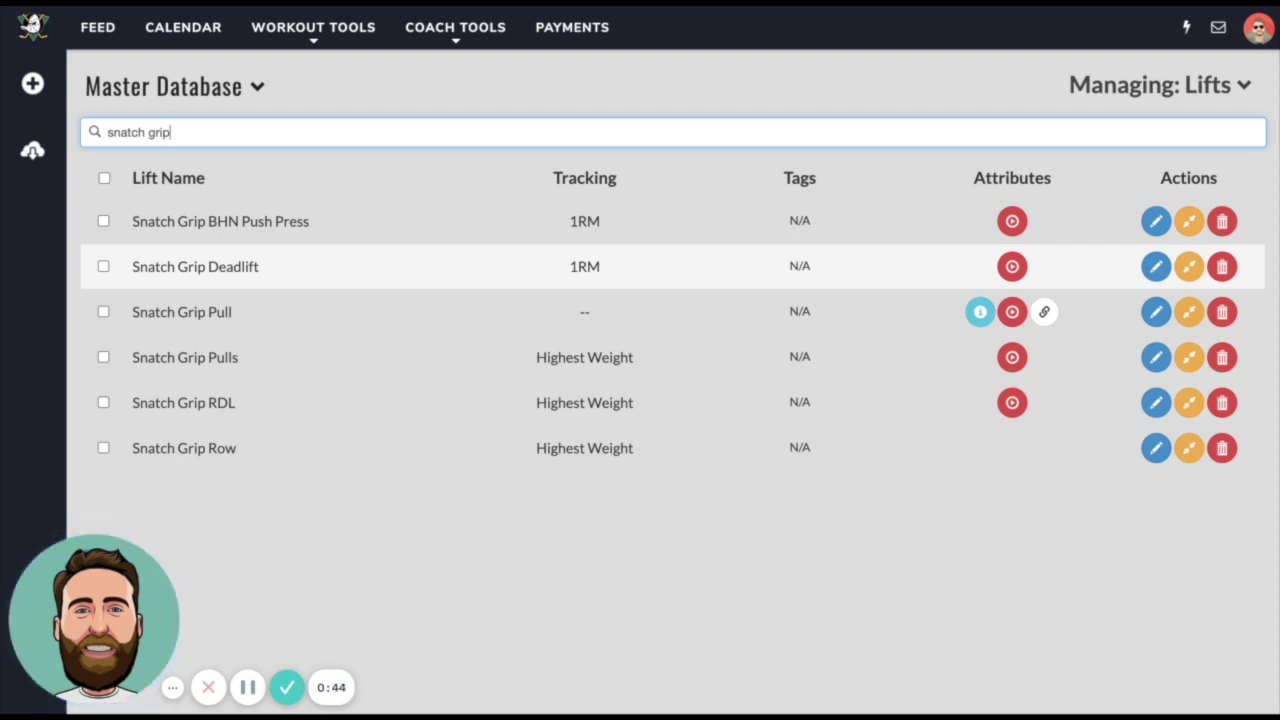
left_click(1155, 266)
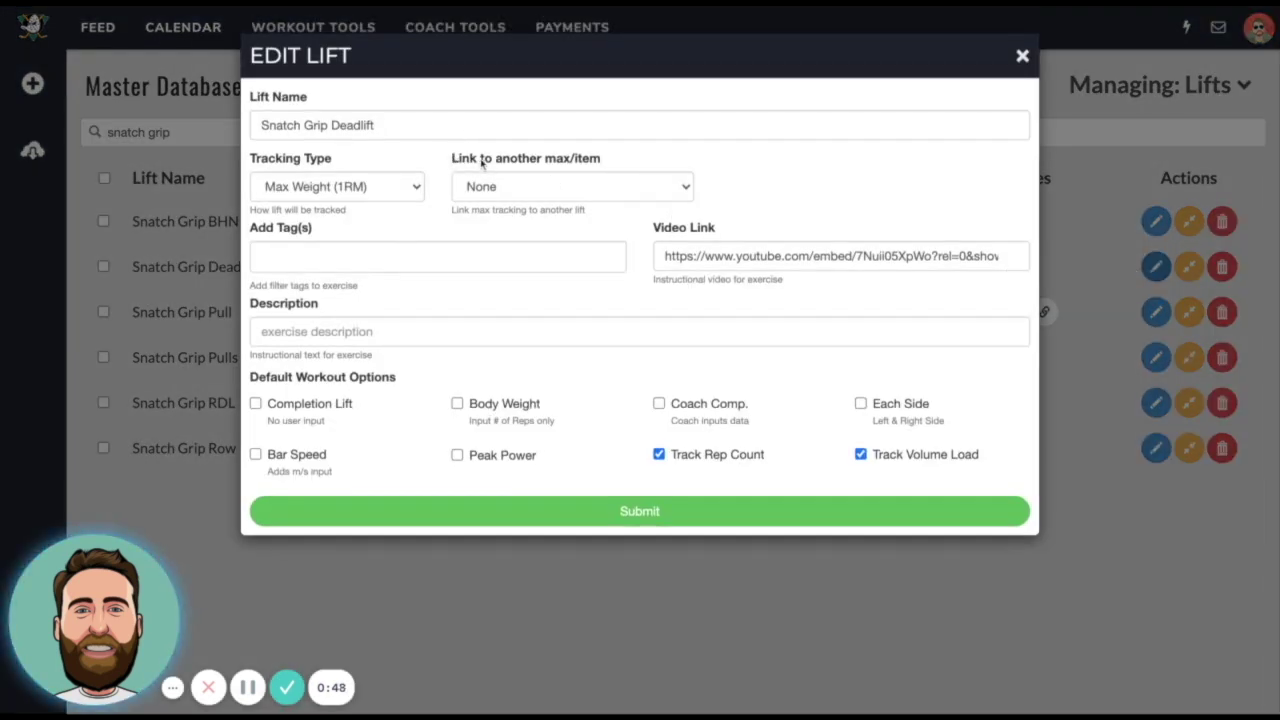
Link Snatch Grip Deadlift to Barbell Deadlift at 85%, allow it to update that max, and submit
left_click(556, 186)
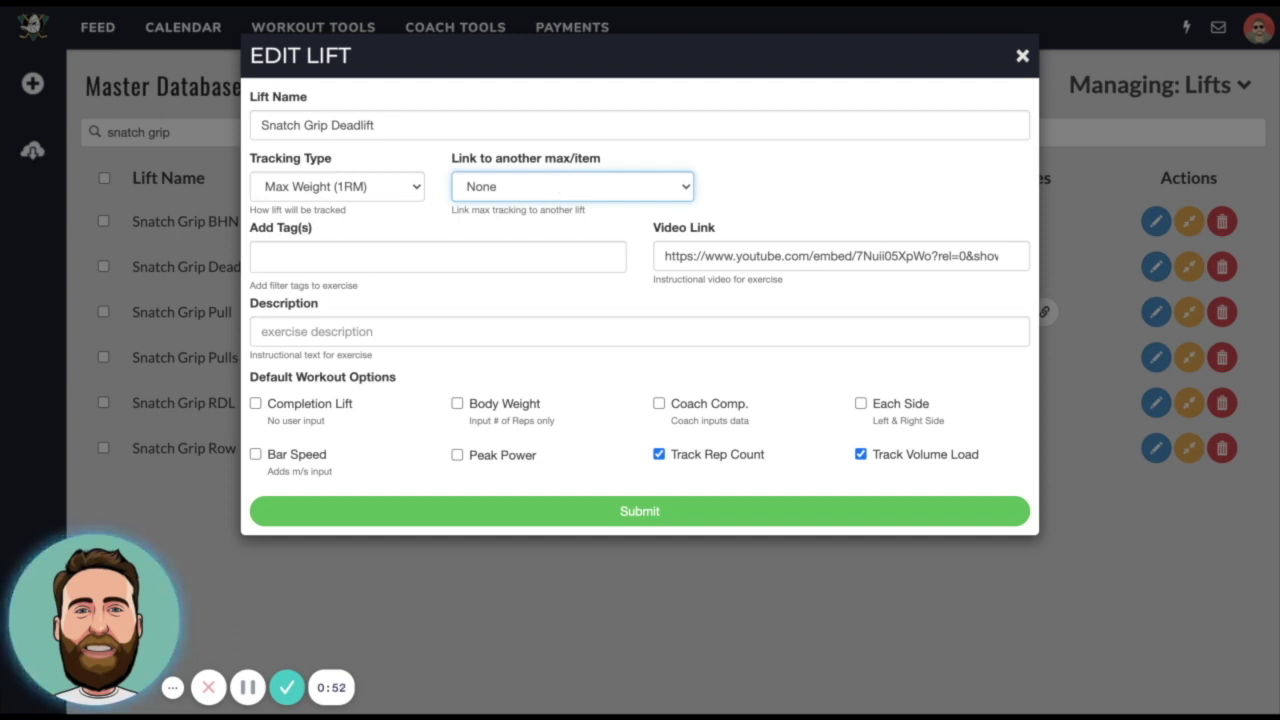
left_click(585, 512)
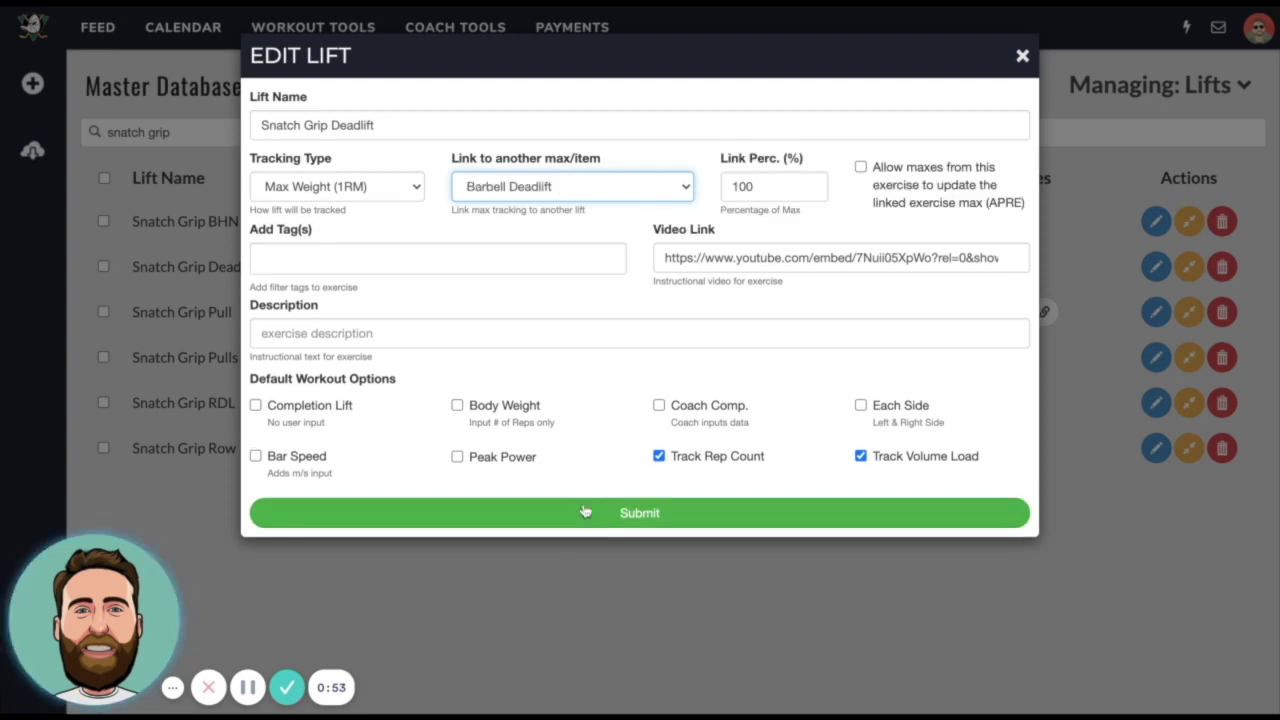
double_click(745, 187)
type("85")
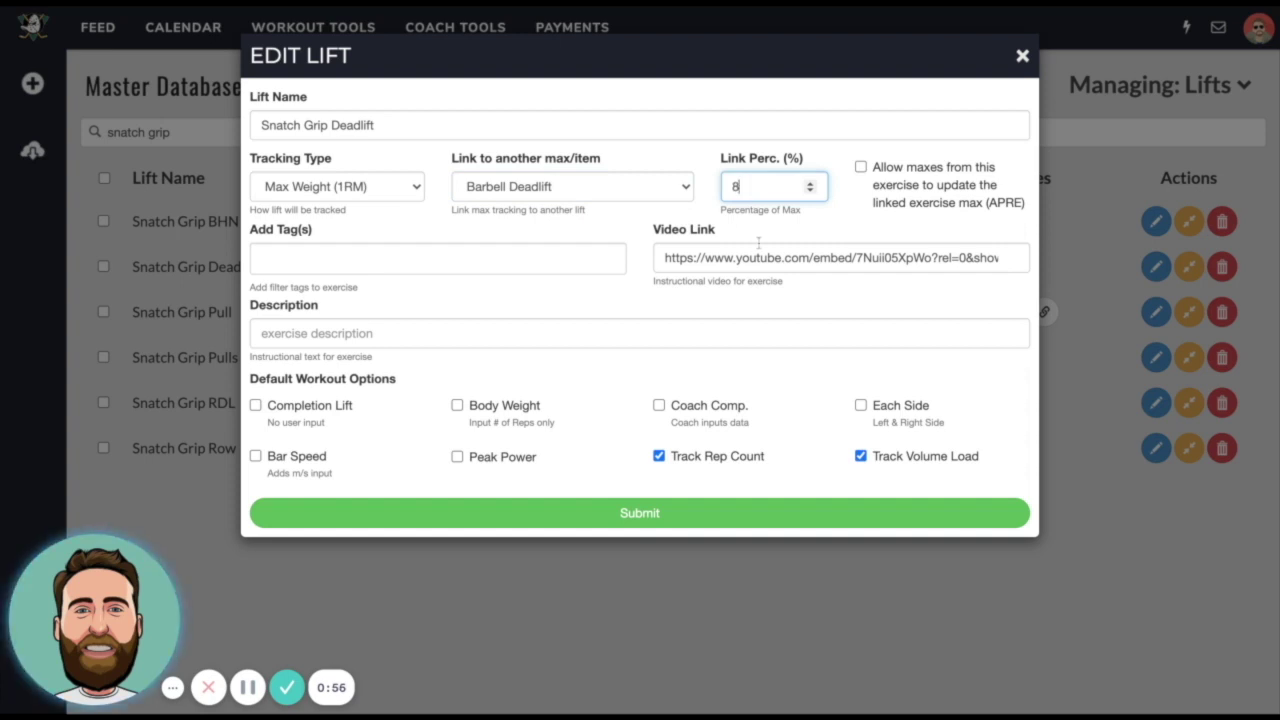
left_click(666, 162)
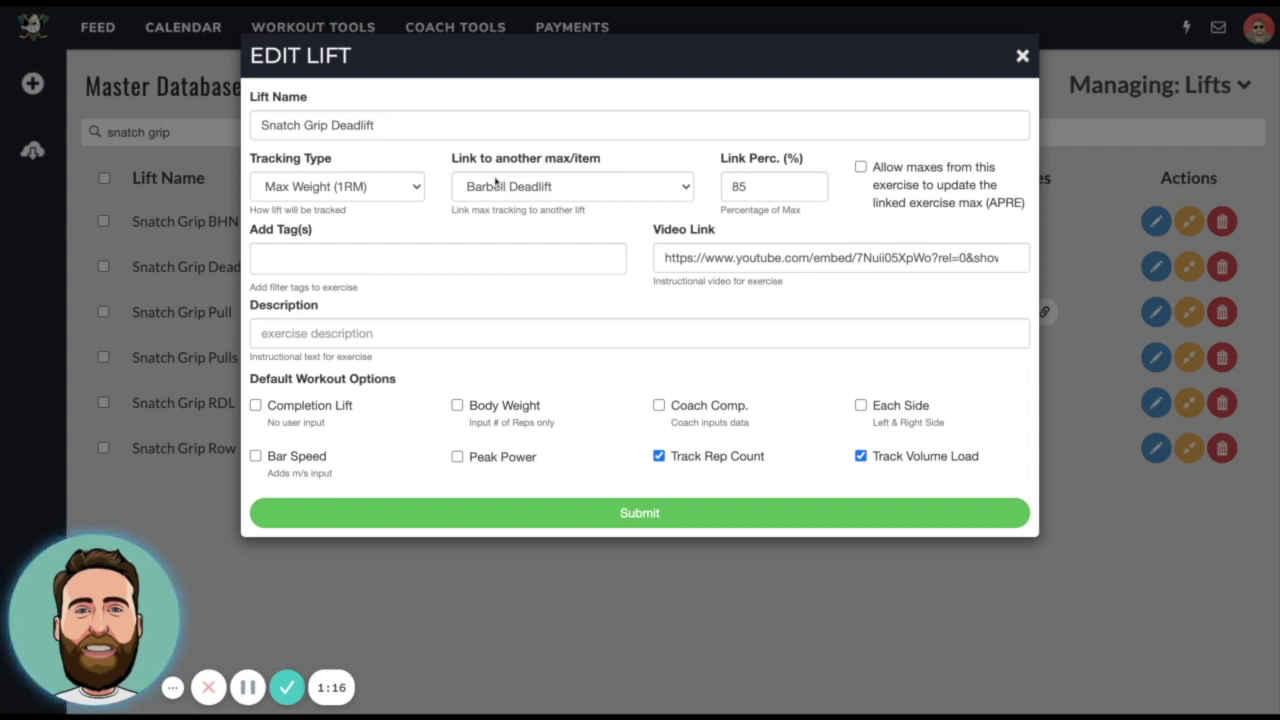
left_click(860, 167)
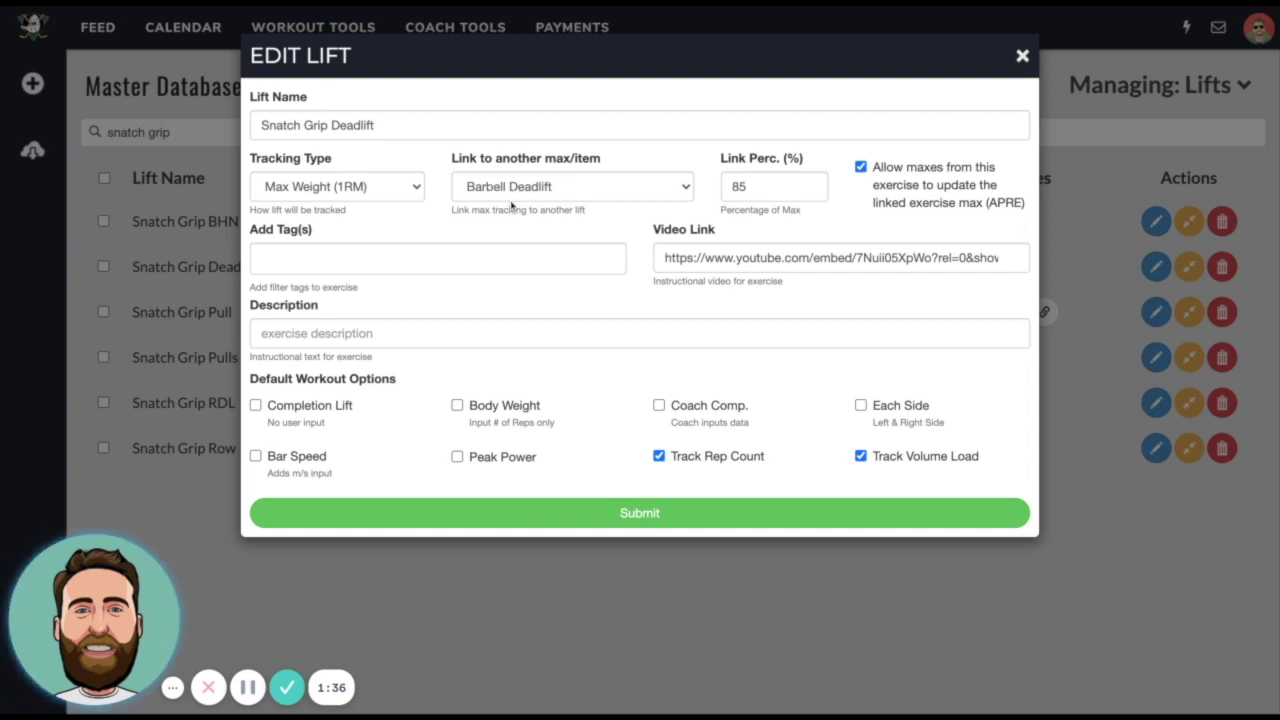
left_click(662, 514)
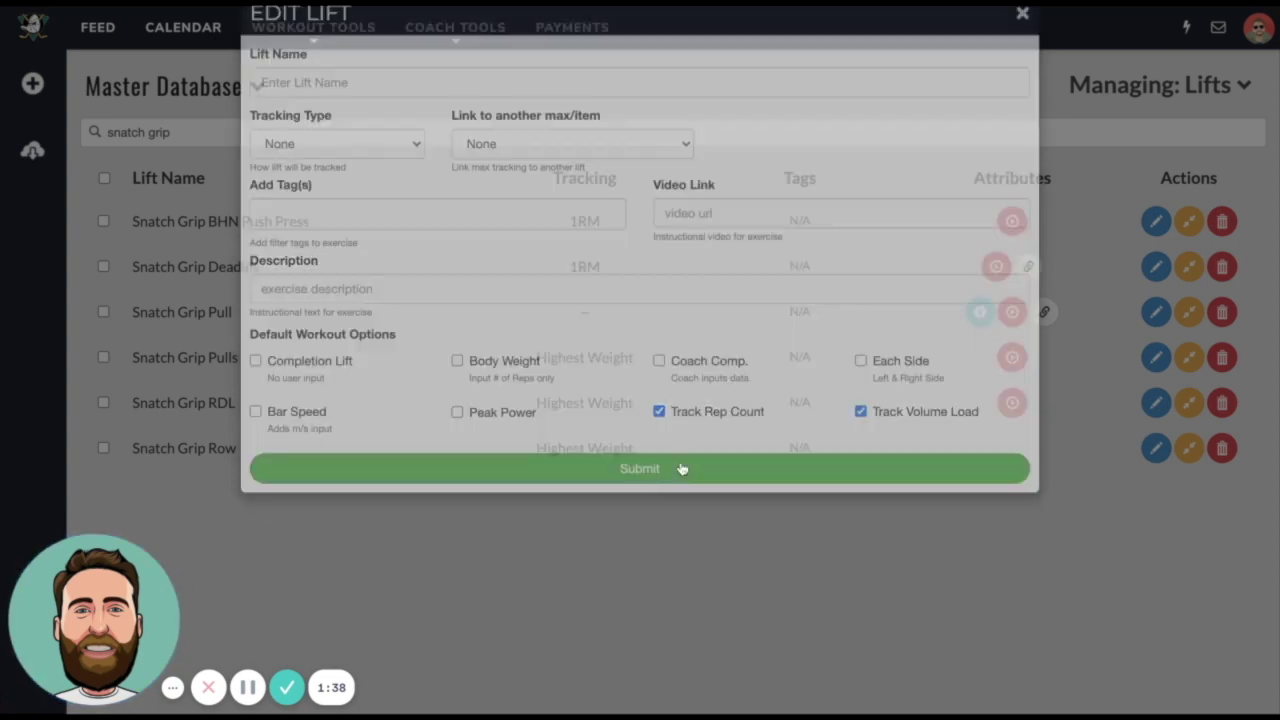
Search 'APRE' and change Barbell Back Squat APRE 10's link percentage from 60.00 to 75
triple_click(242, 132)
type("APRE")
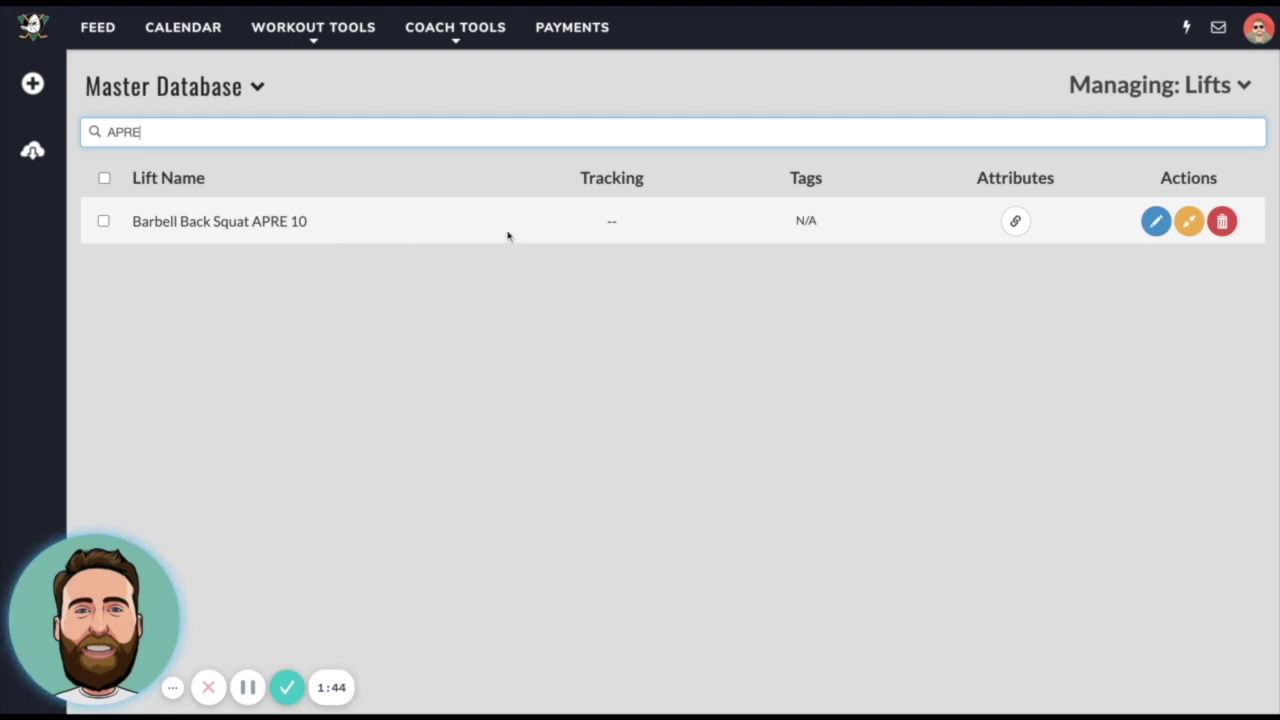
left_click(1155, 221)
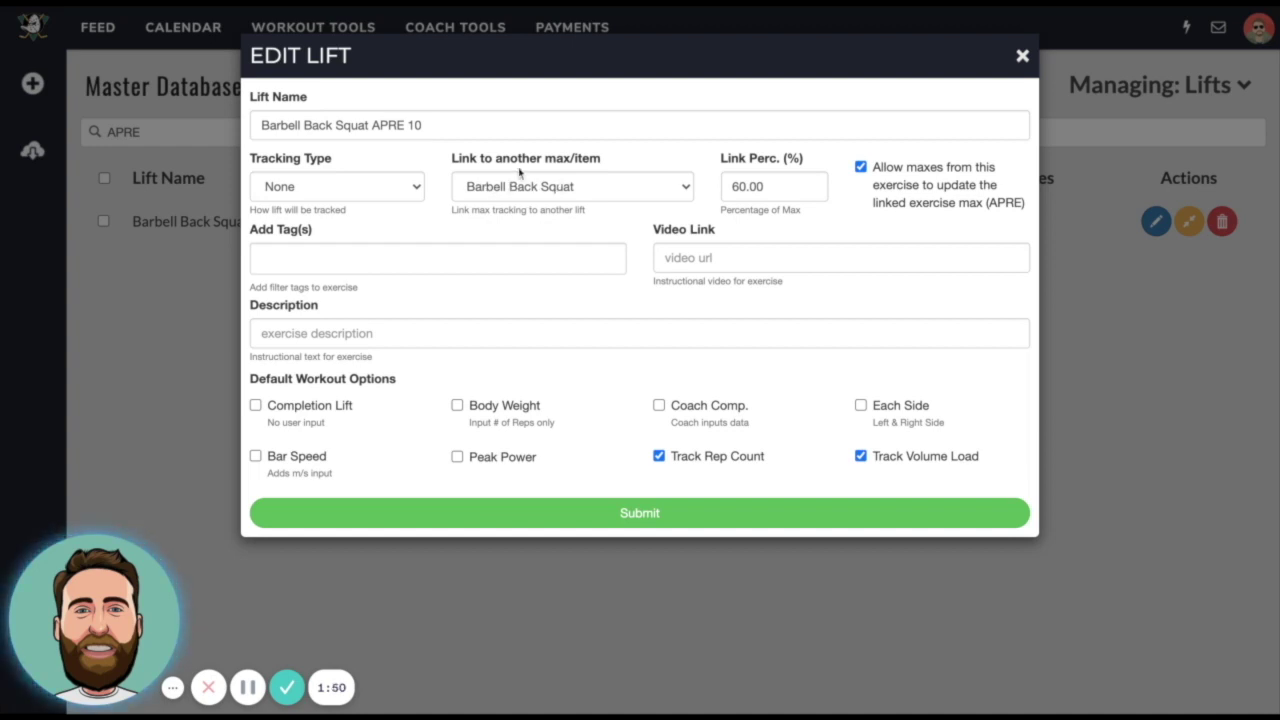
double_click(752, 186)
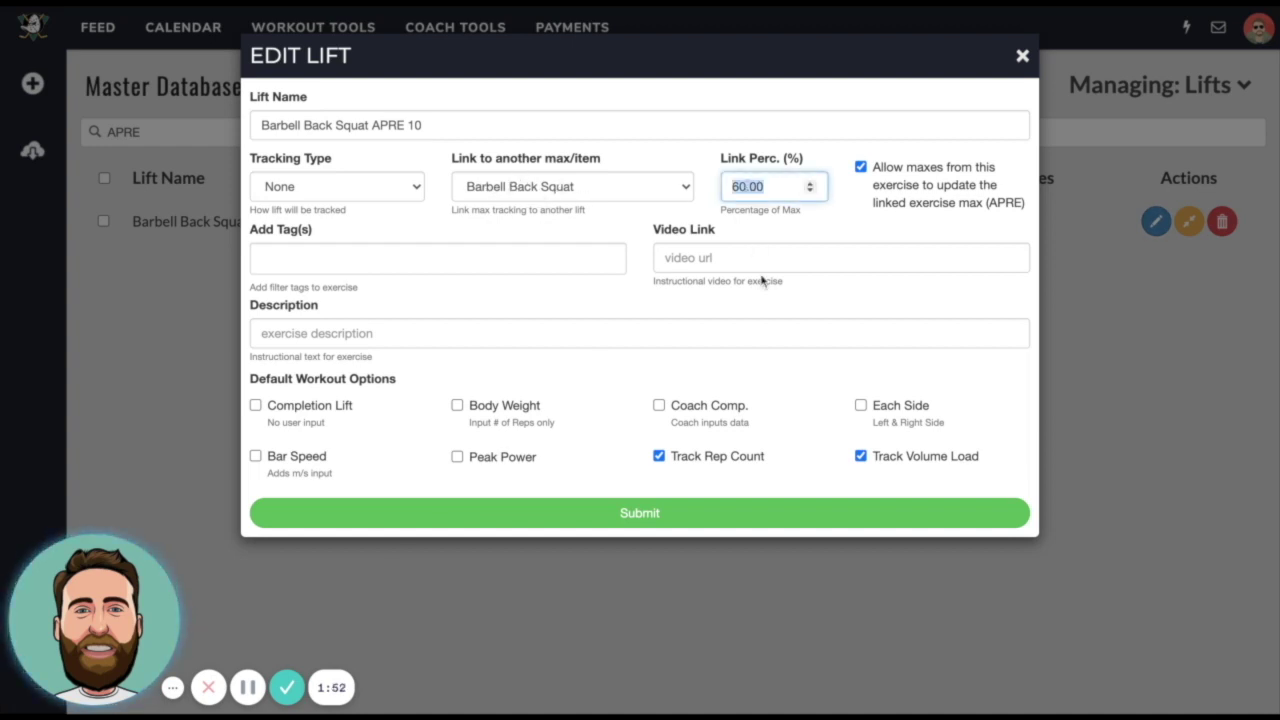
type("75")
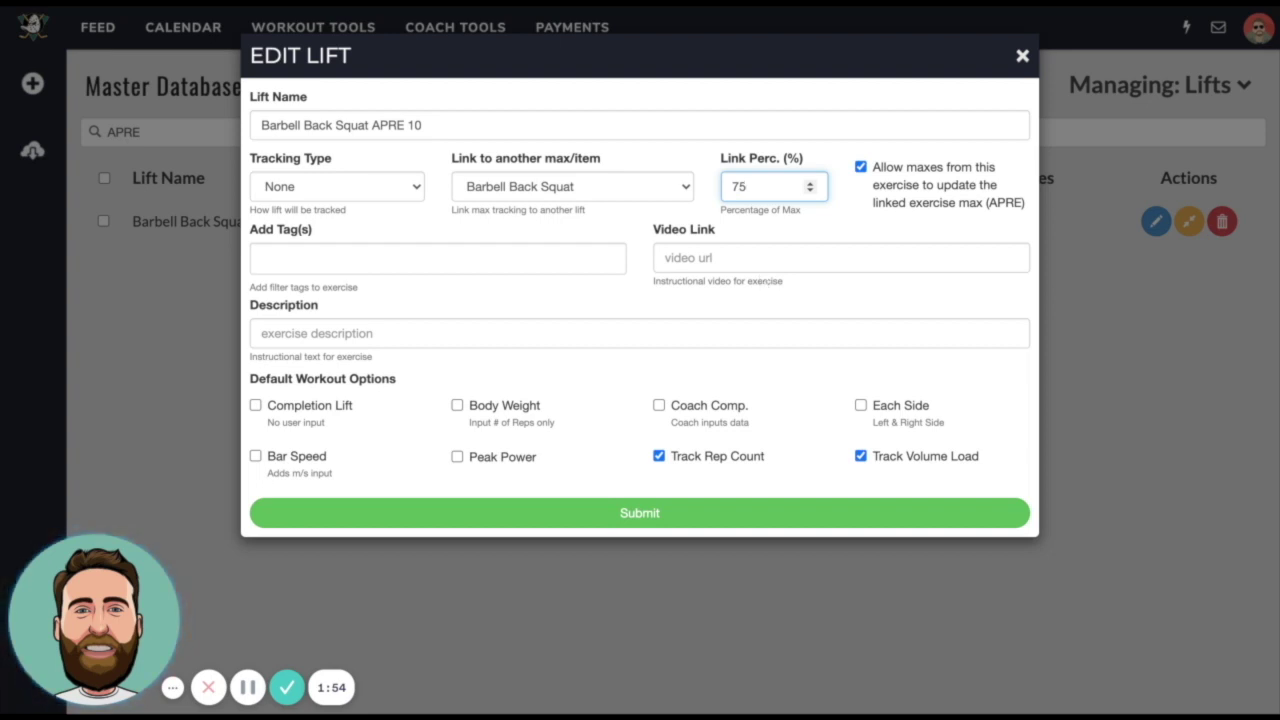
left_click(851, 222)
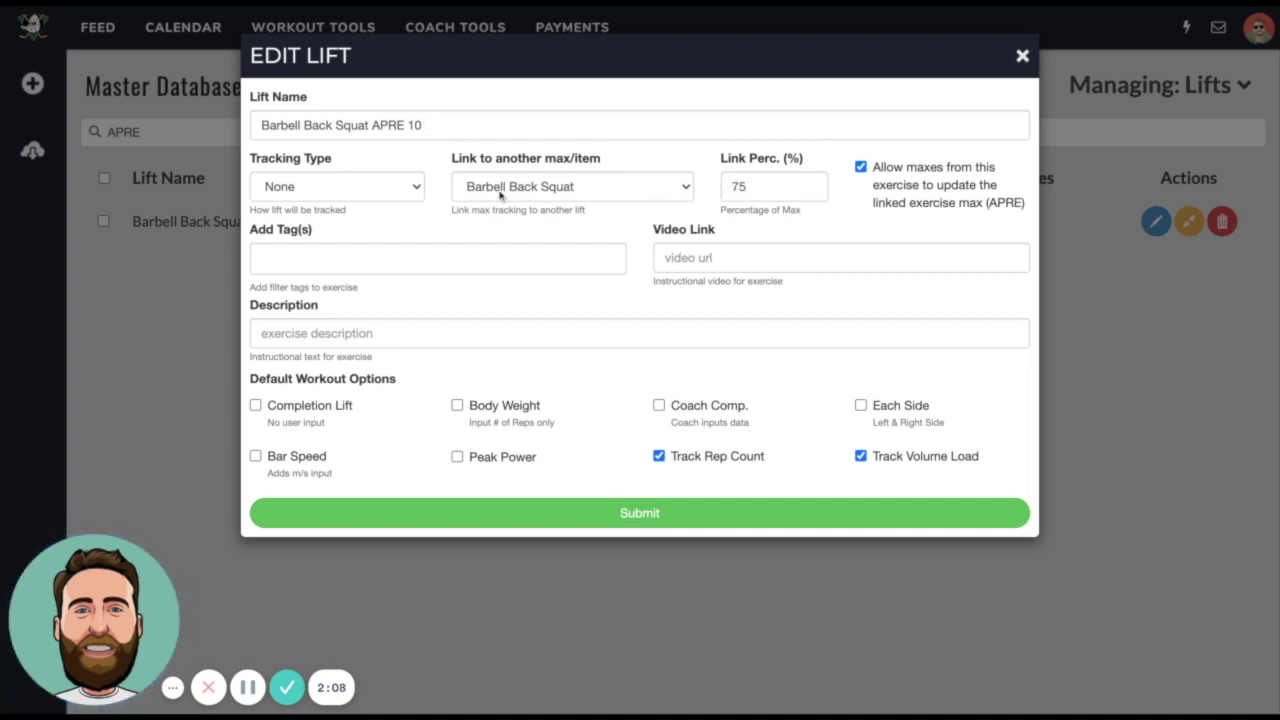
left_click(655, 515)
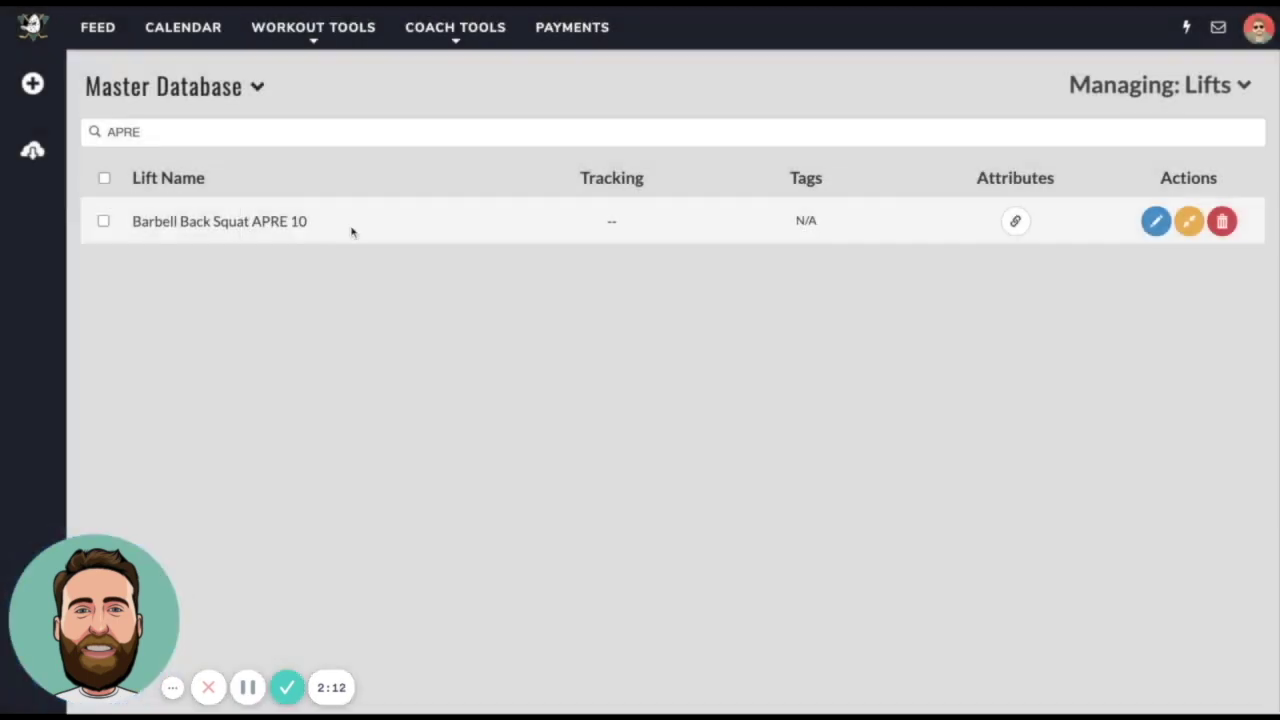
On the Baseball calendar, add Barbell Back Squat APRE 10 to Friday the 26th
left_click(165, 32)
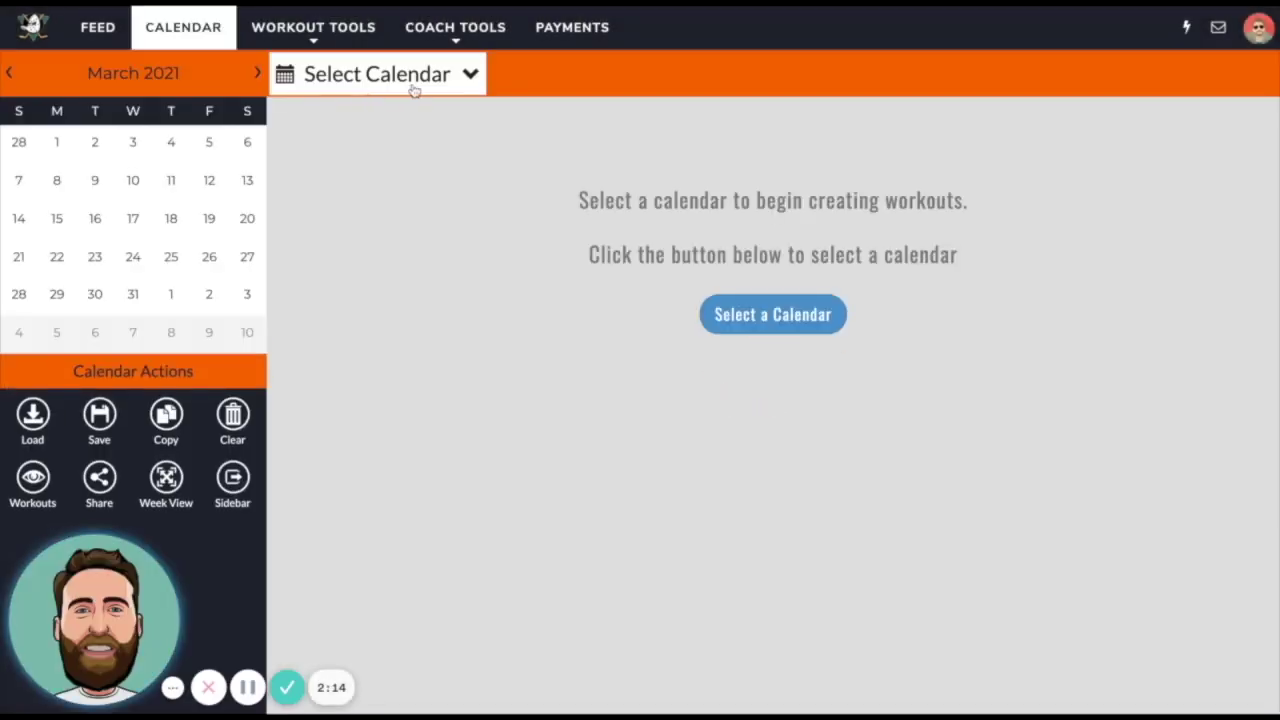
left_click(418, 86)
left_click(437, 171)
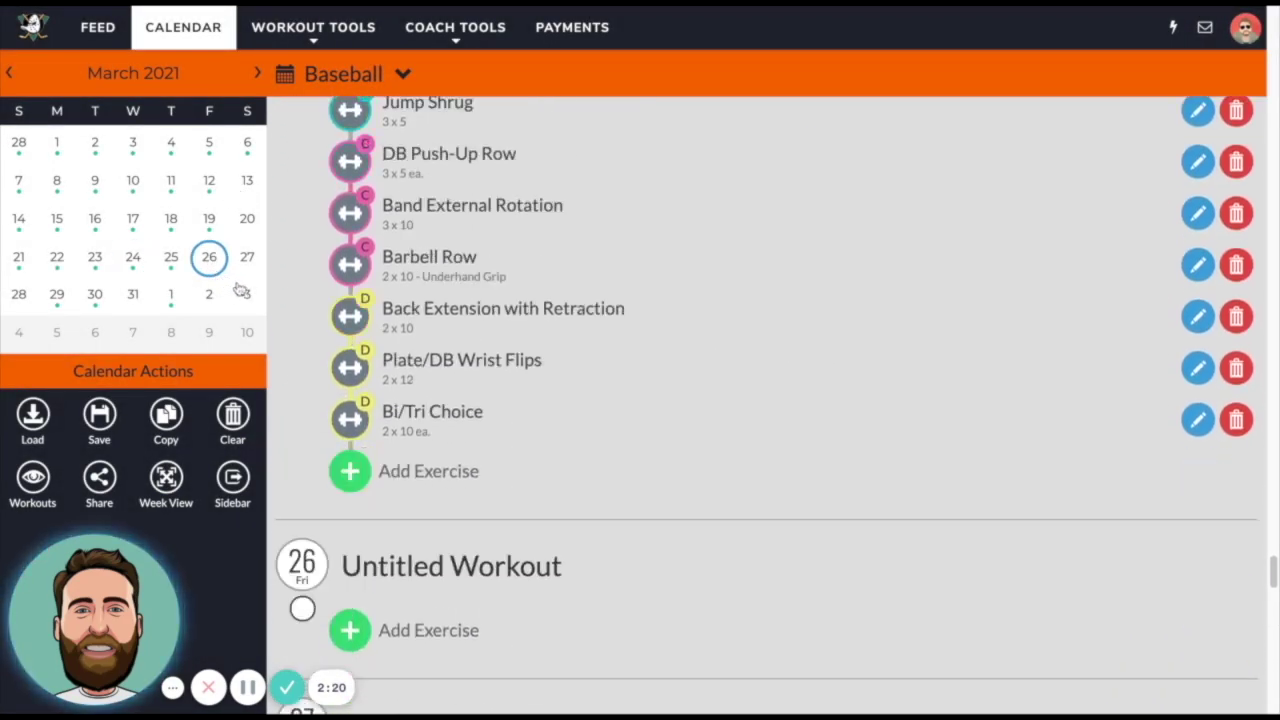
left_click(390, 196)
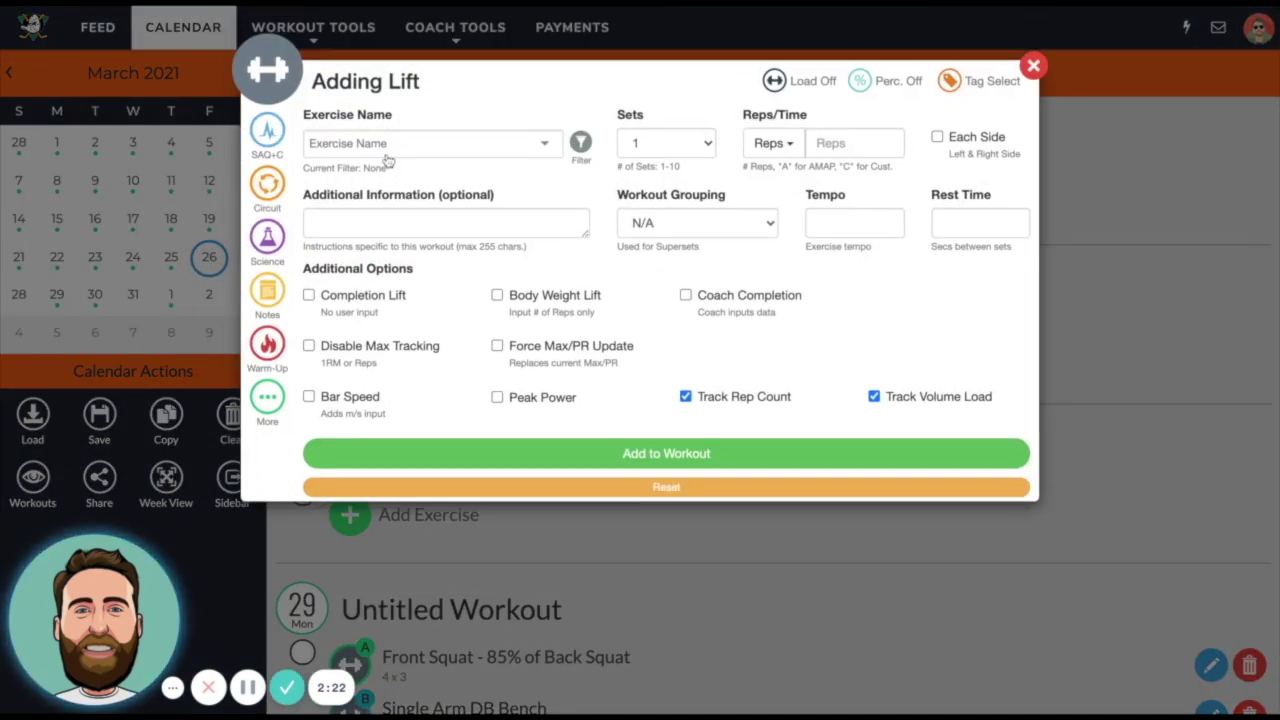
left_click(387, 158)
type("APRE")
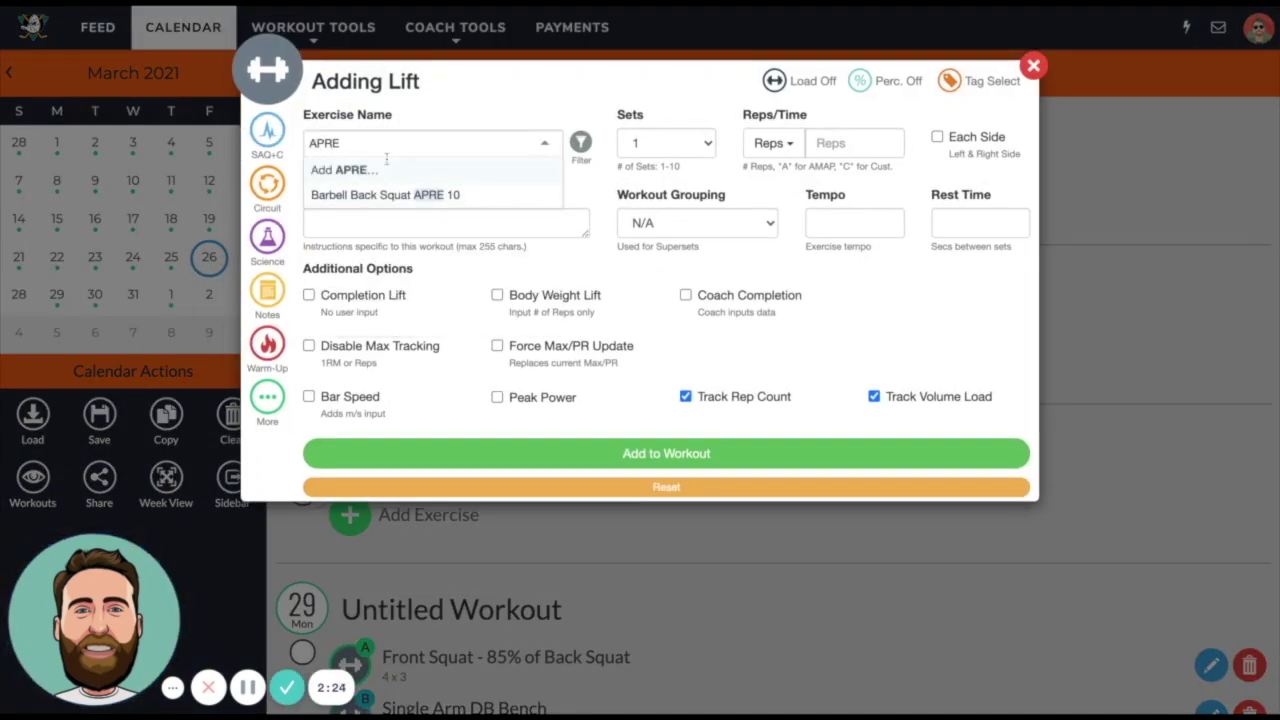
left_click(390, 195)
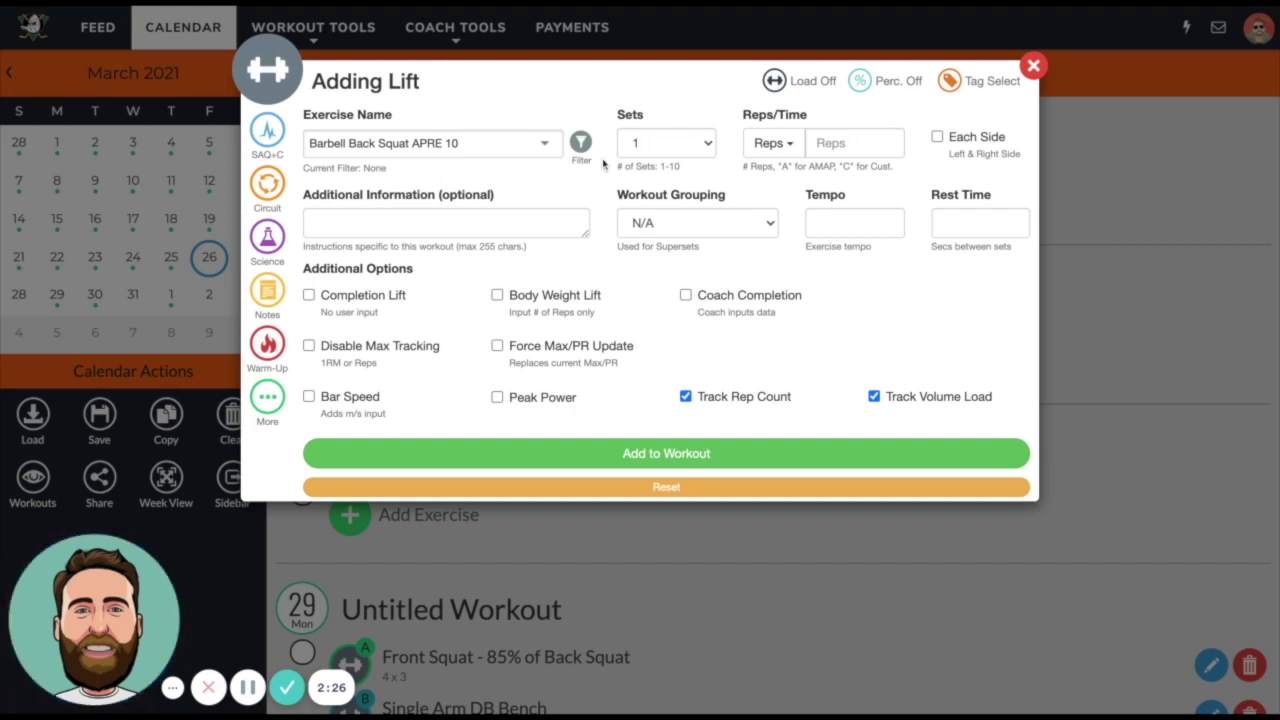
Give the lift 5 sets with custom reps, set 3 at 10 reps, and enable per-set percentages
left_click(665, 150)
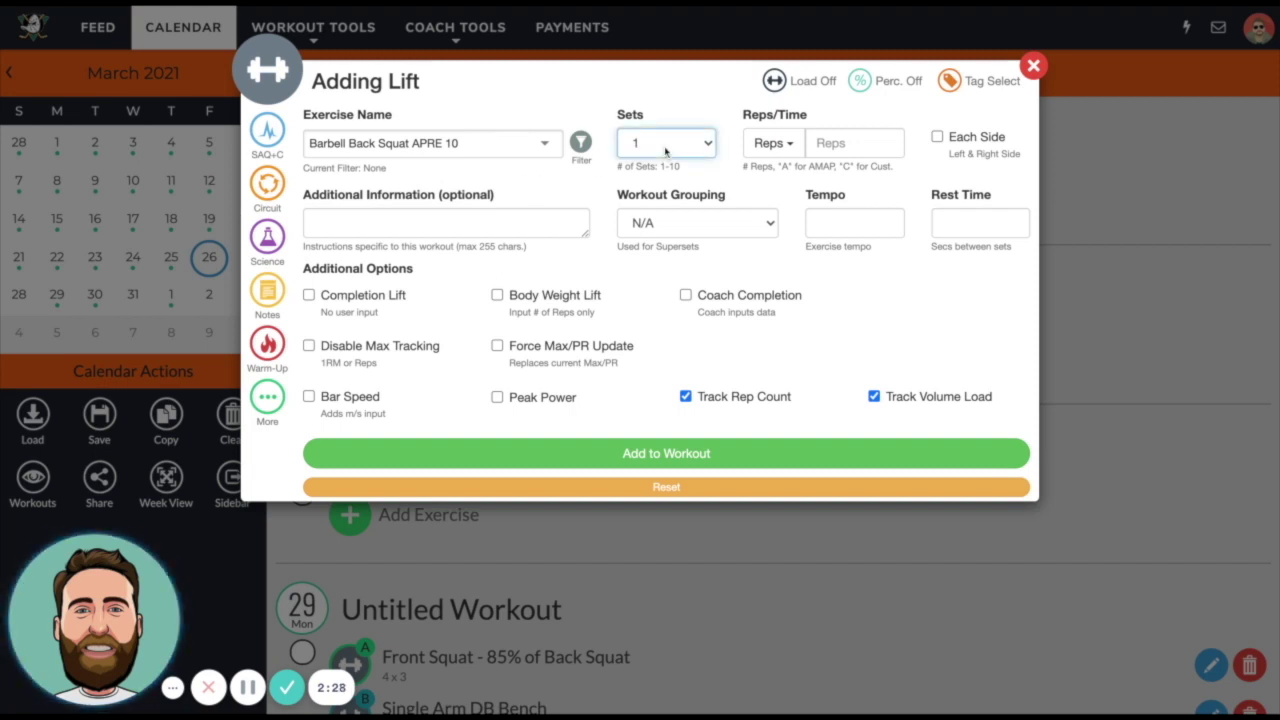
key("5")
left_click(832, 143)
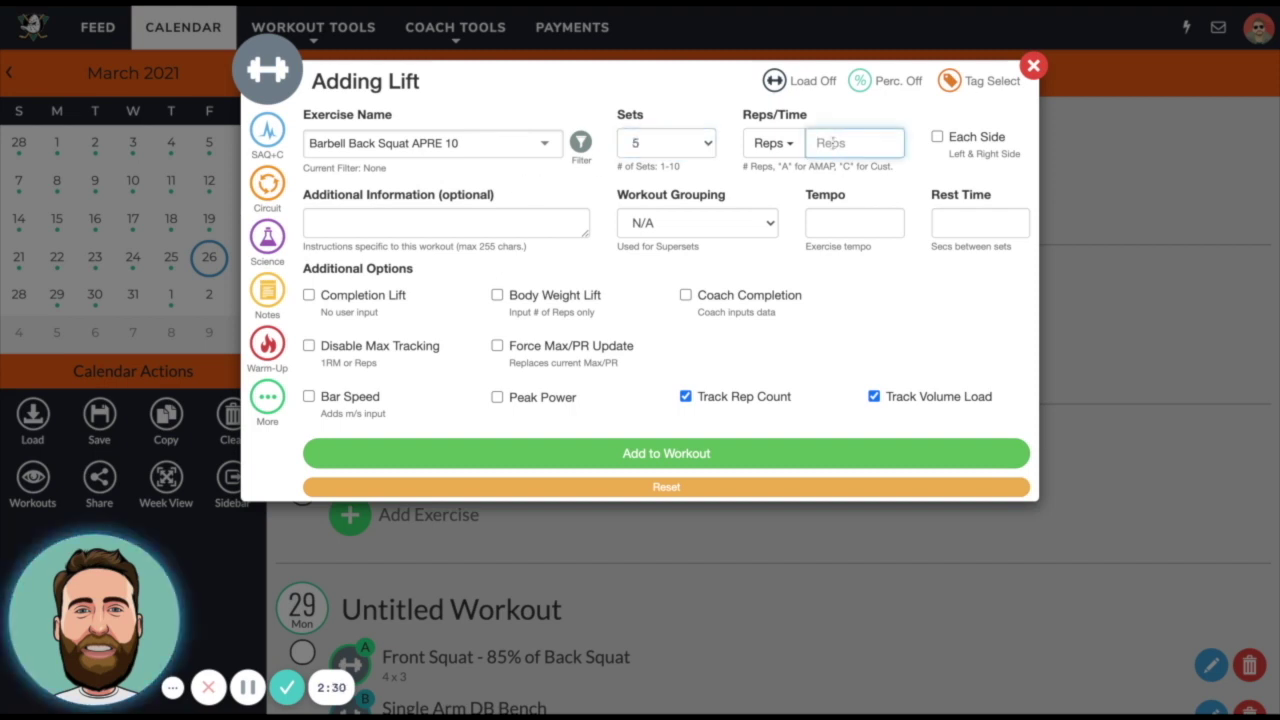
type("c")
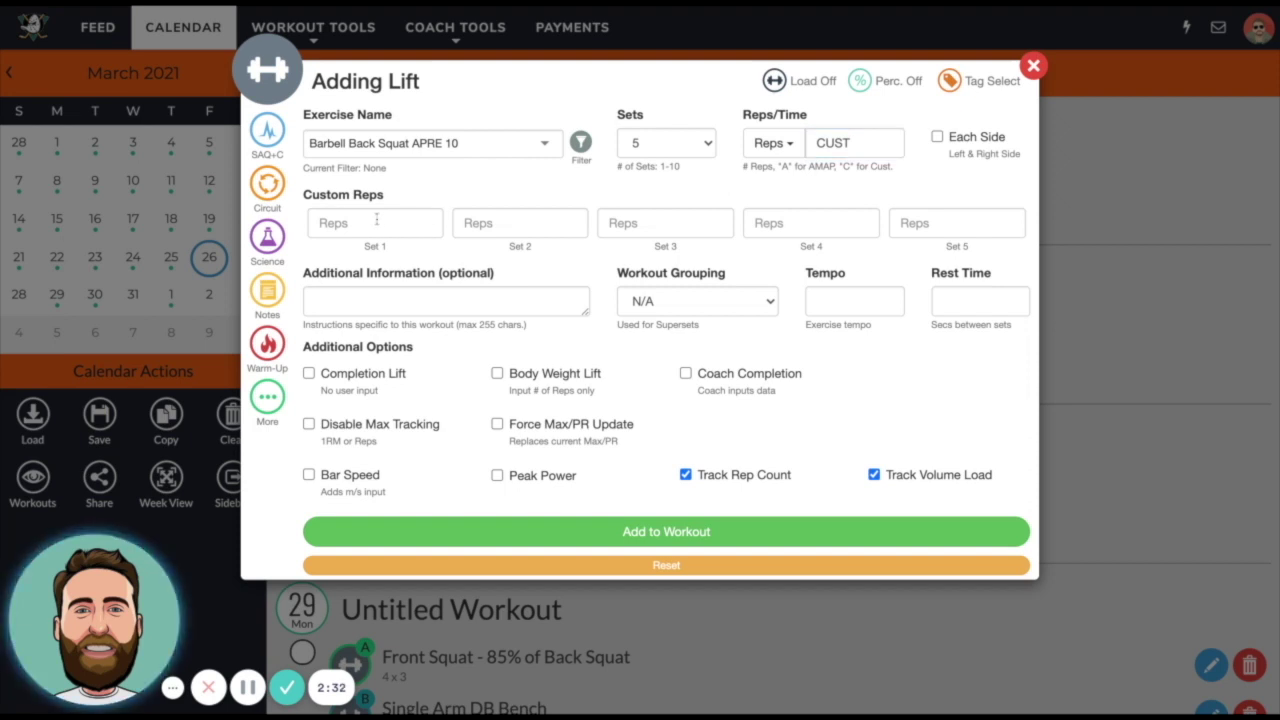
left_click(624, 223)
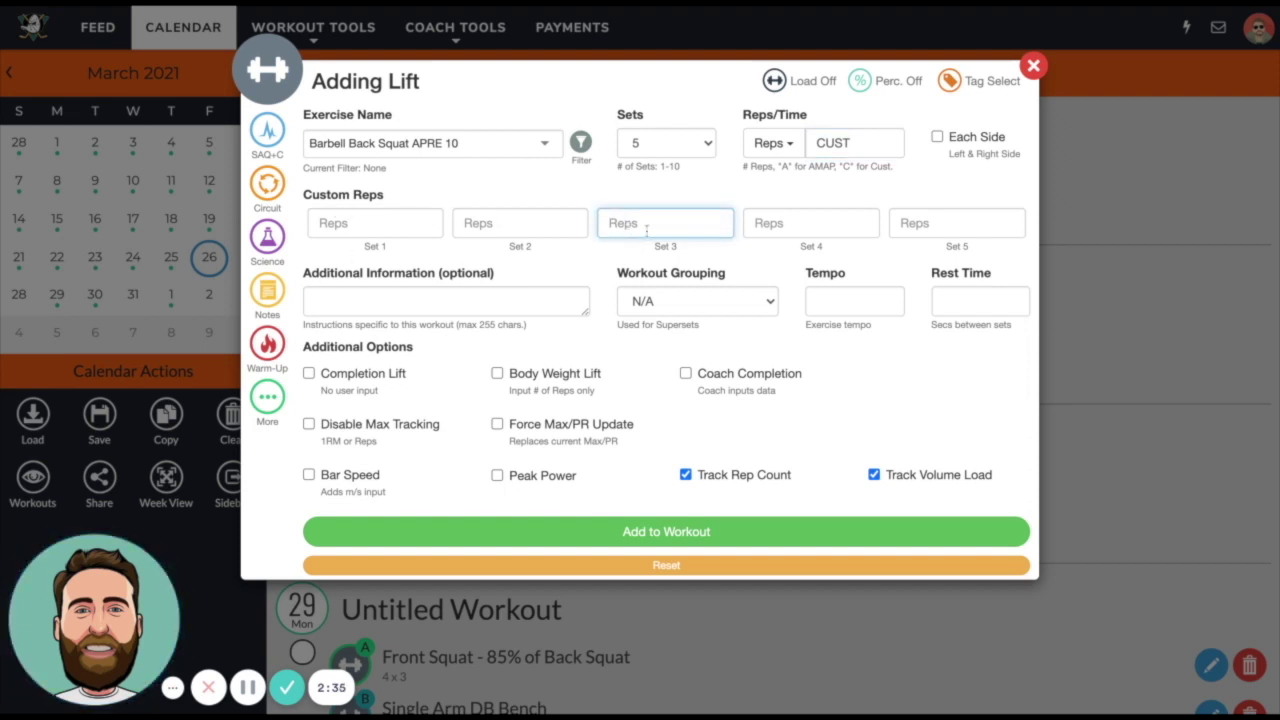
type("1")
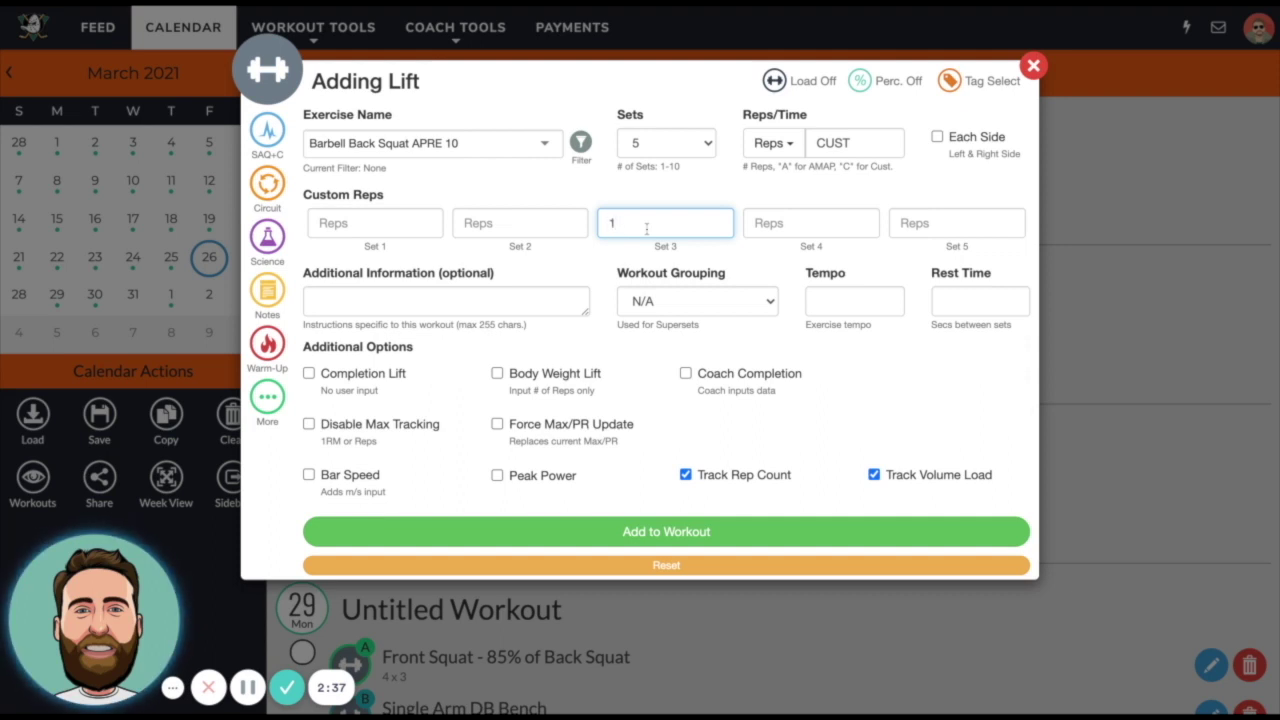
type("0")
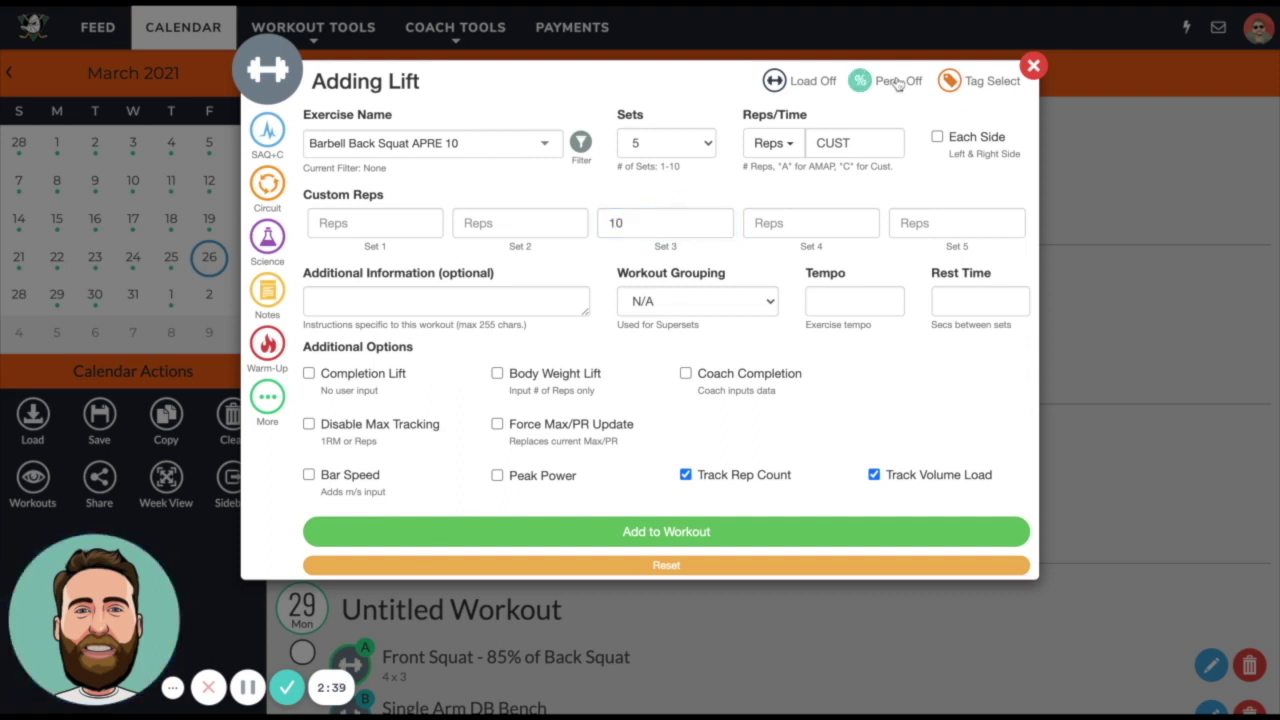
left_click(860, 80)
Set set 3 to 100% and tick Force Max/PR Update for the lift
left_click(636, 301)
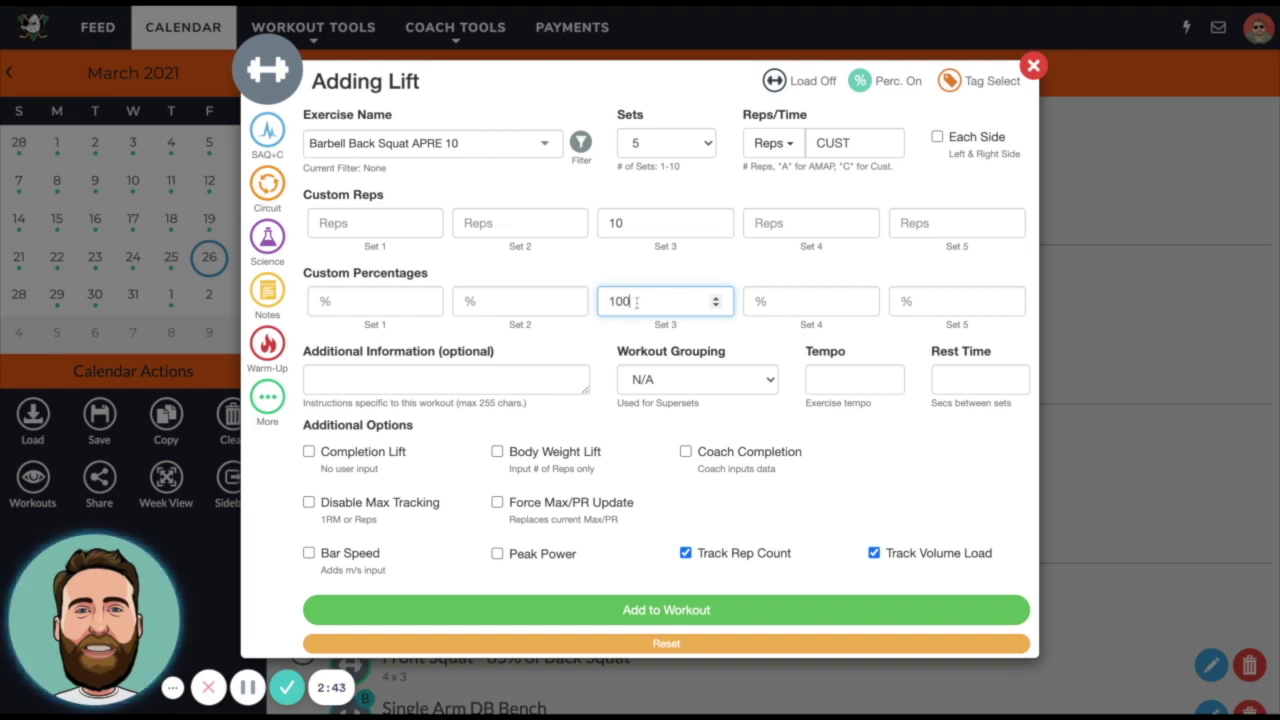
left_click(623, 270)
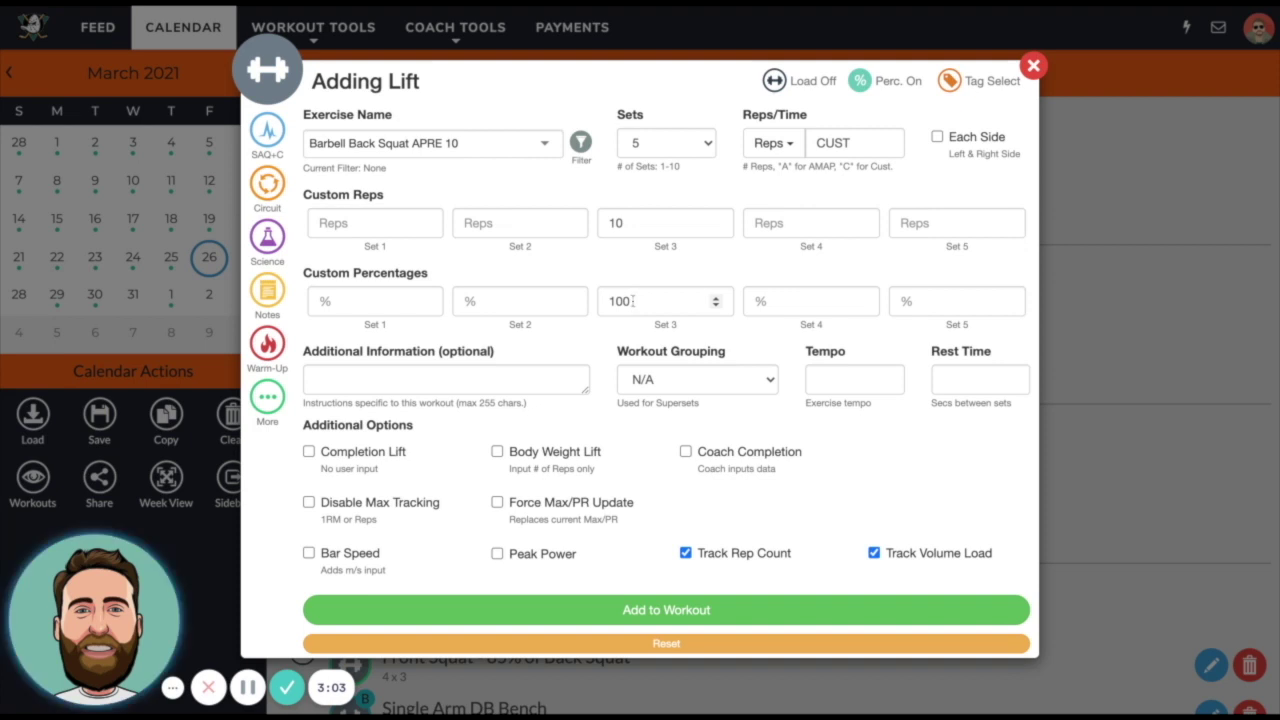
left_click(606, 222)
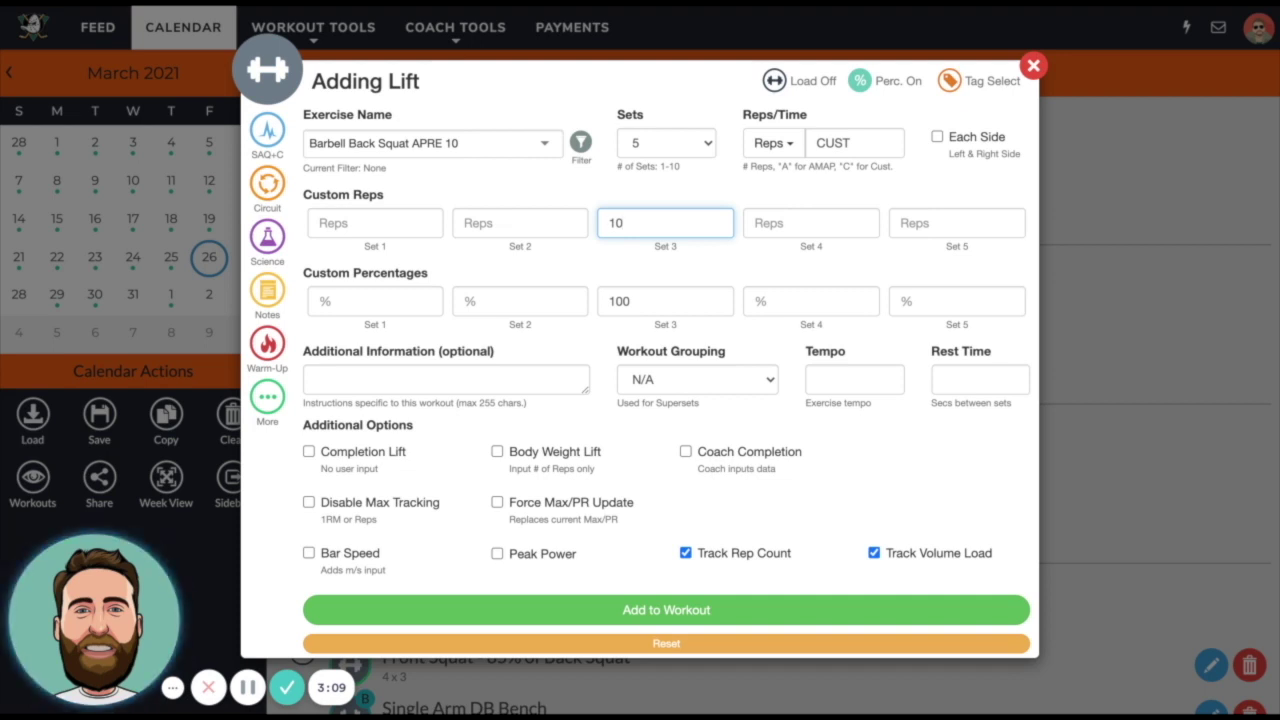
left_click(680, 382)
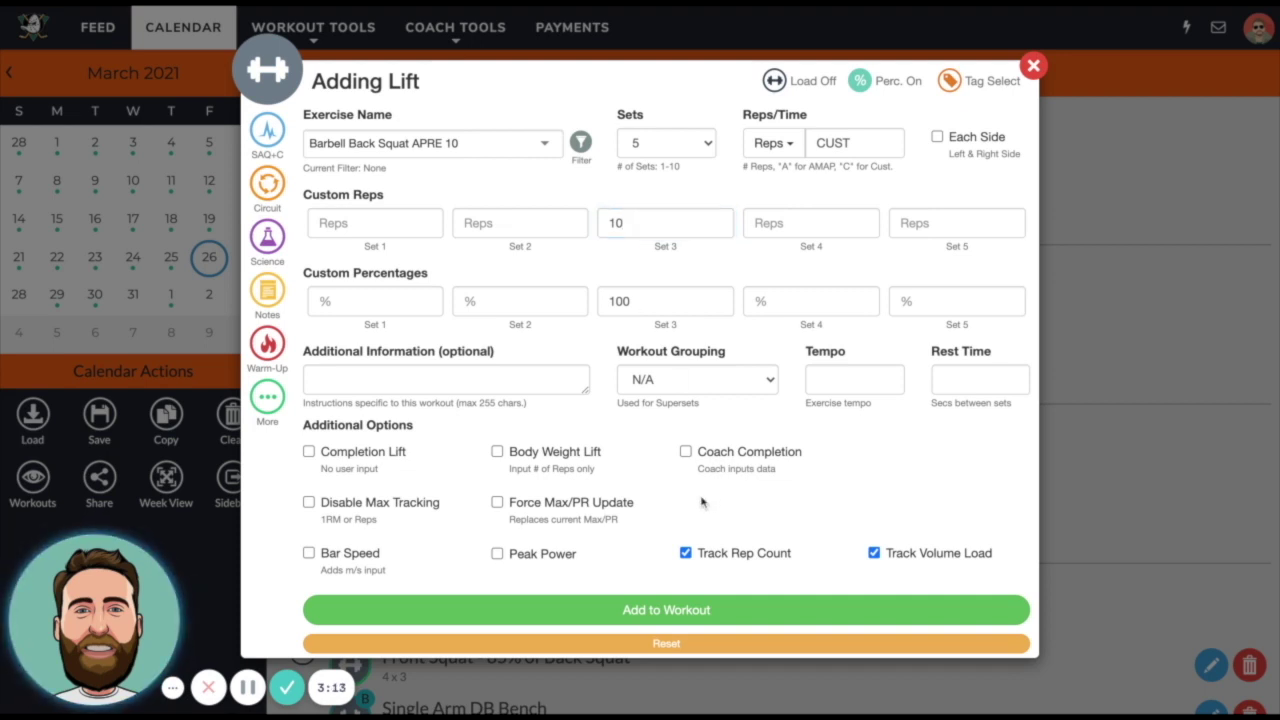
left_click(532, 508)
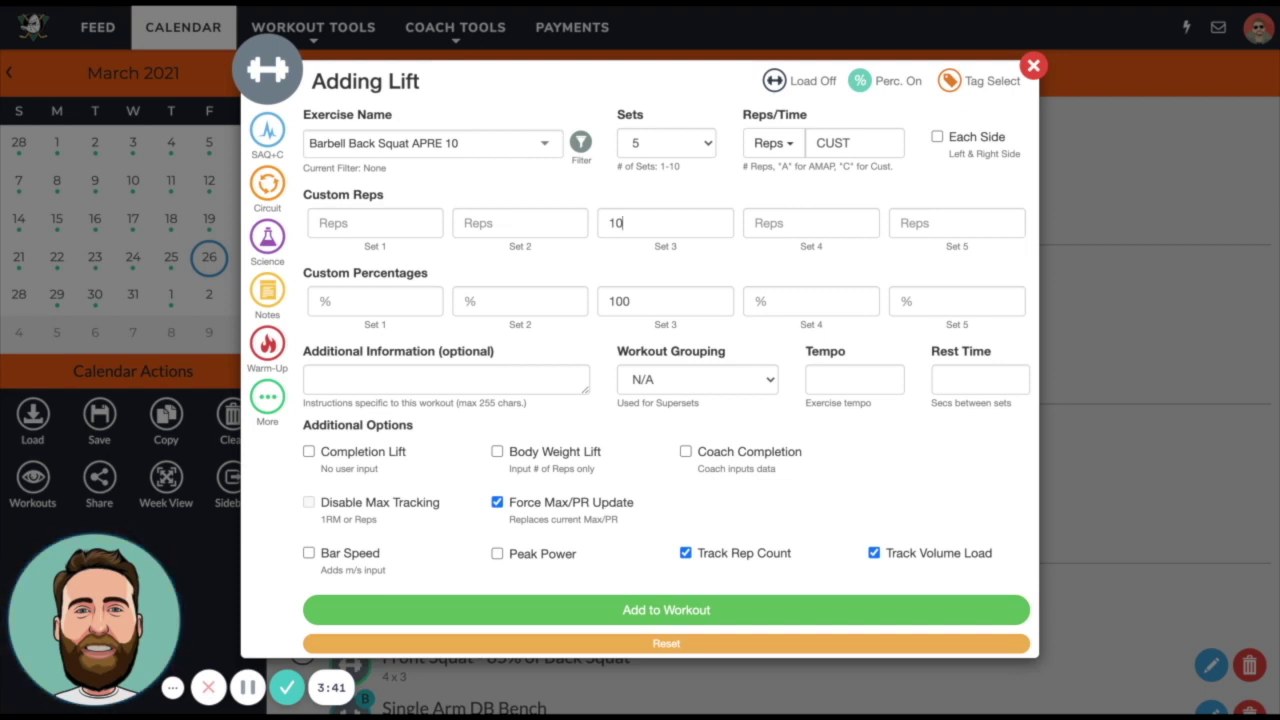
Change set 3's reps from 10 to AMAP
double_click(619, 223)
type("AMAP")
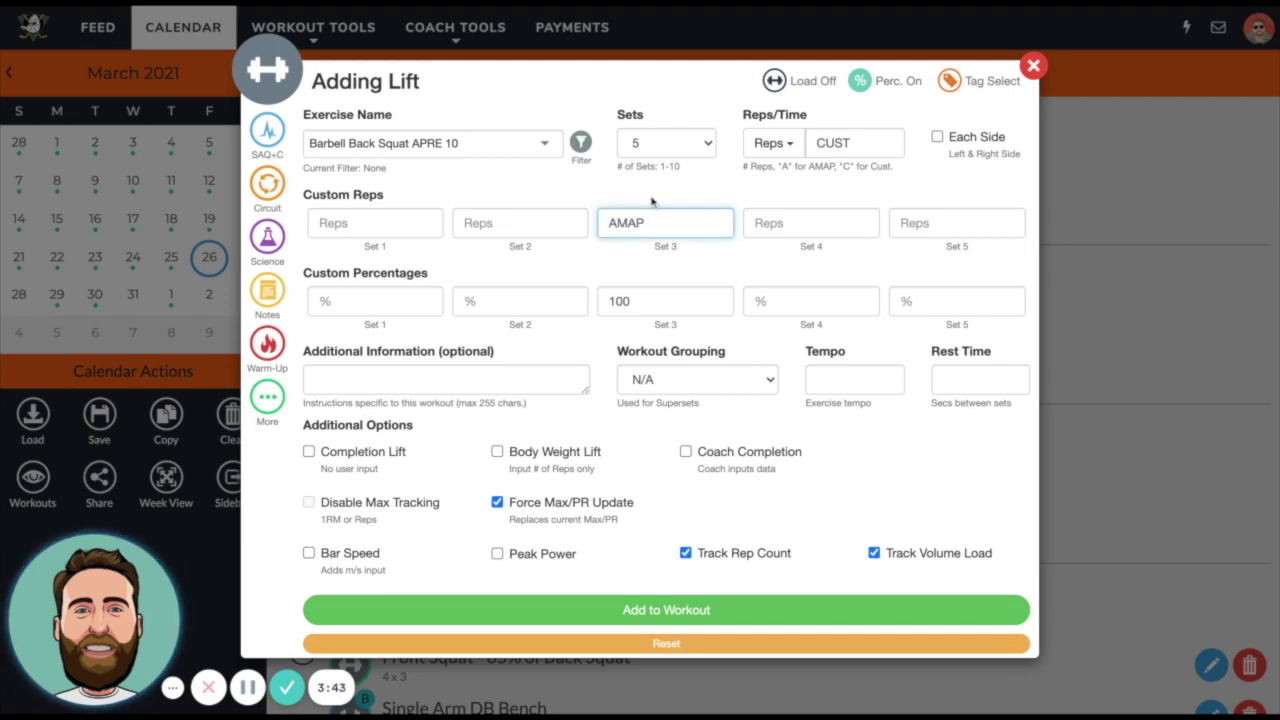
left_click(648, 205)
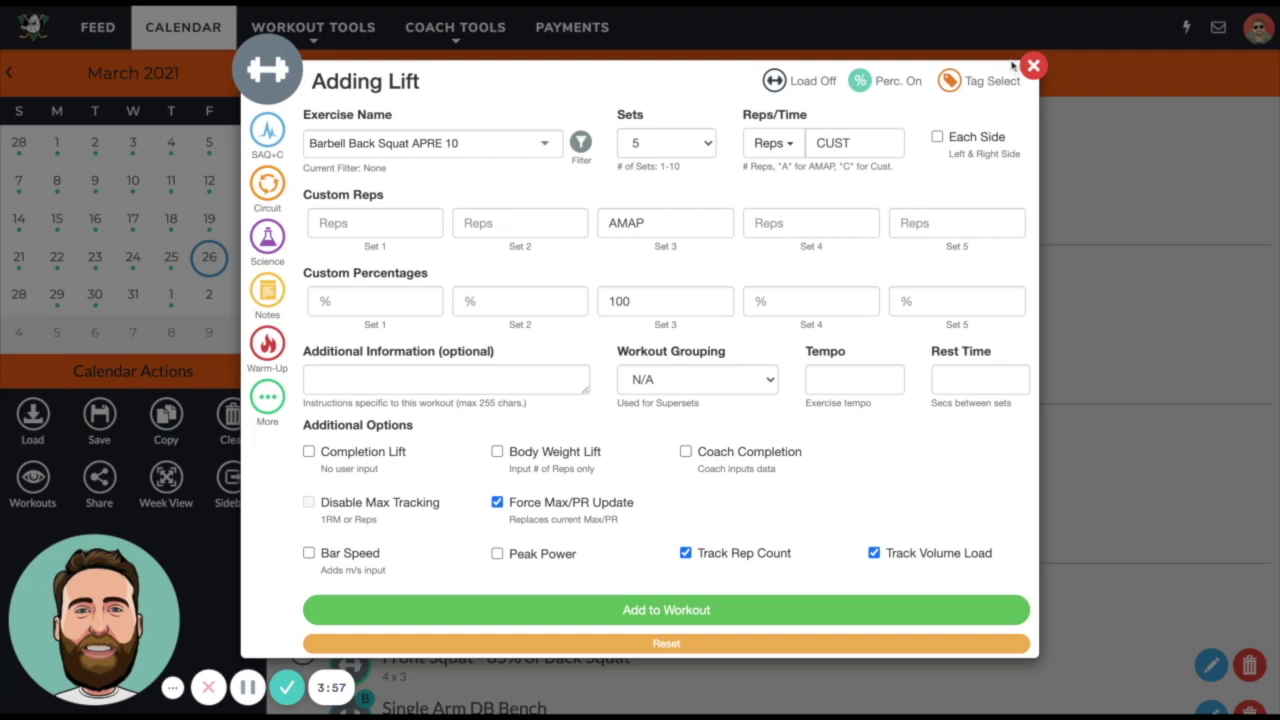
Swap the exercise to Barbell Back Squat via a 'back squat' search
left_click(522, 147)
key("BackSpace")
type("b")
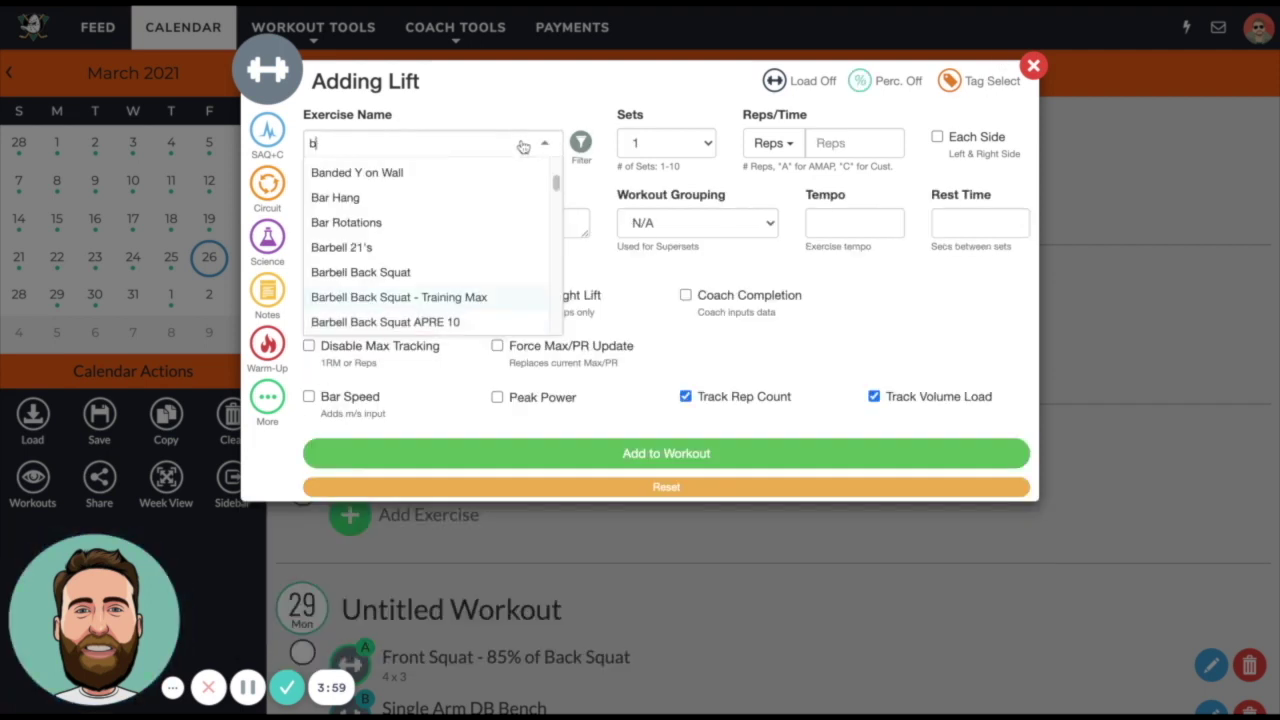
type("ack squat")
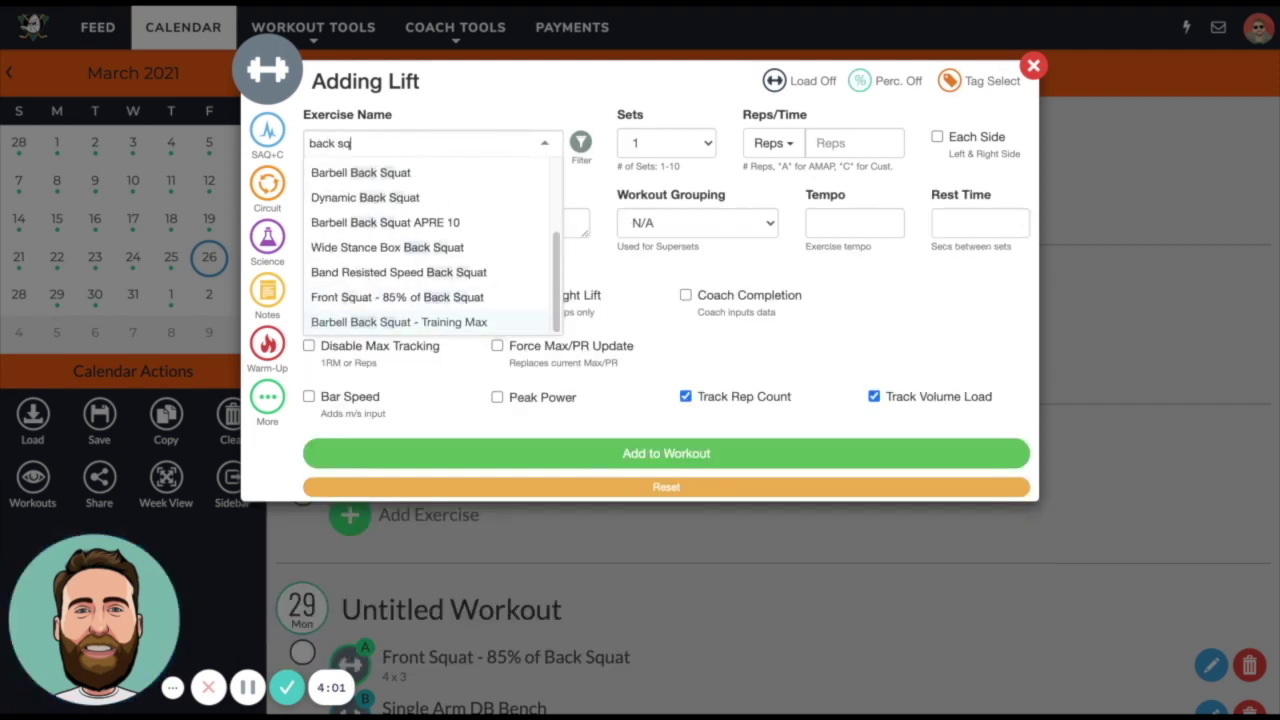
left_click(378, 176)
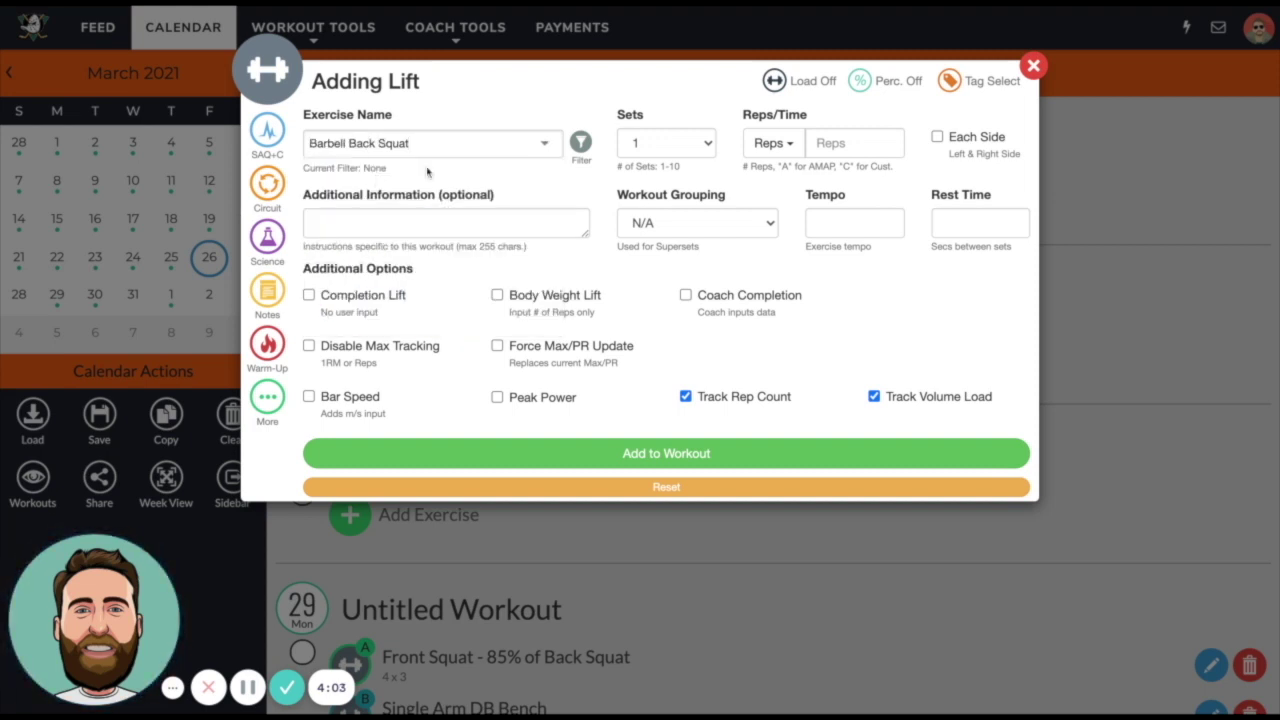
Give it 3 sets with custom reps of 5, 5 and AMAP
left_click(653, 148)
key("3")
left_click(850, 143)
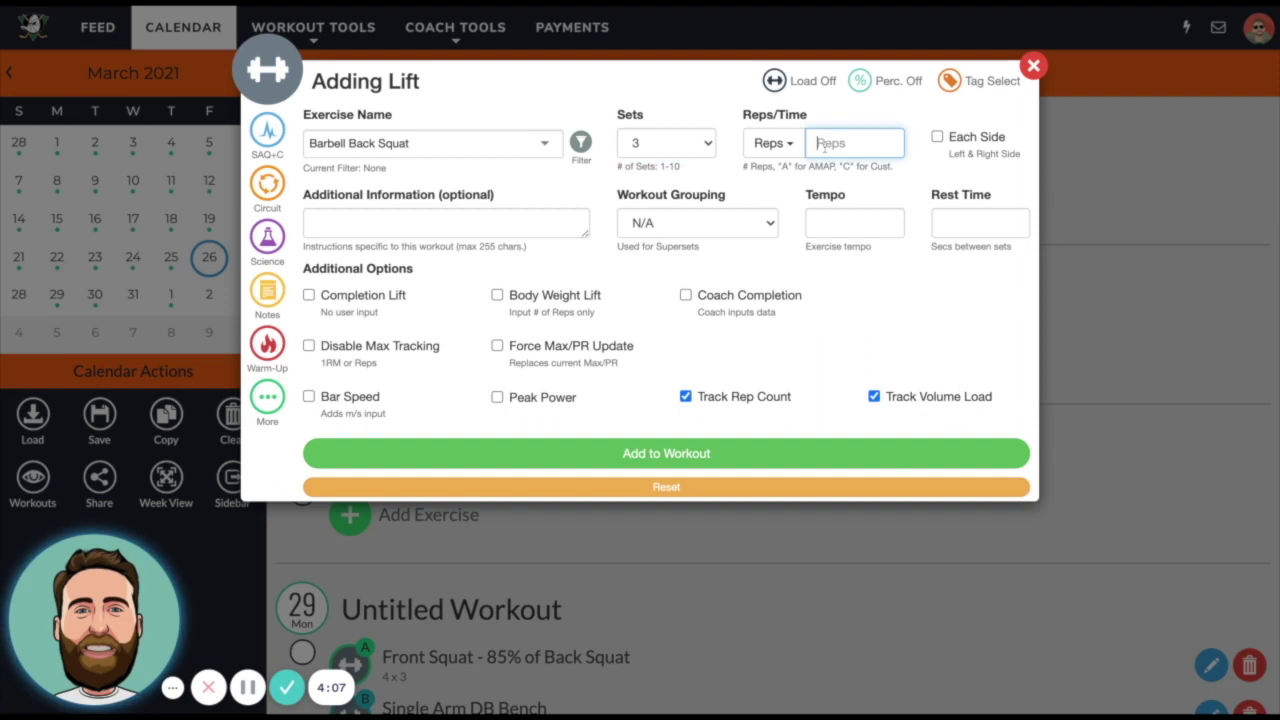
type("c")
left_click(438, 226)
type("5")
left_click(563, 222)
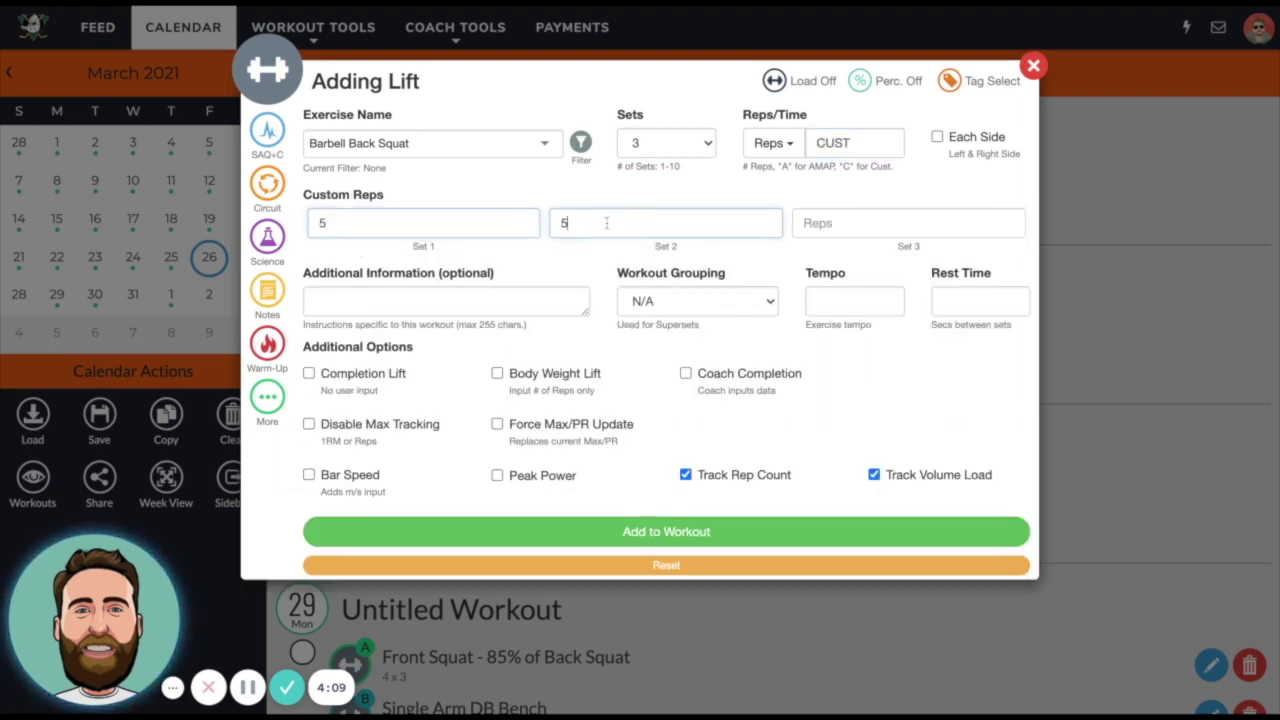
type("5")
left_click(854, 224)
type("a")
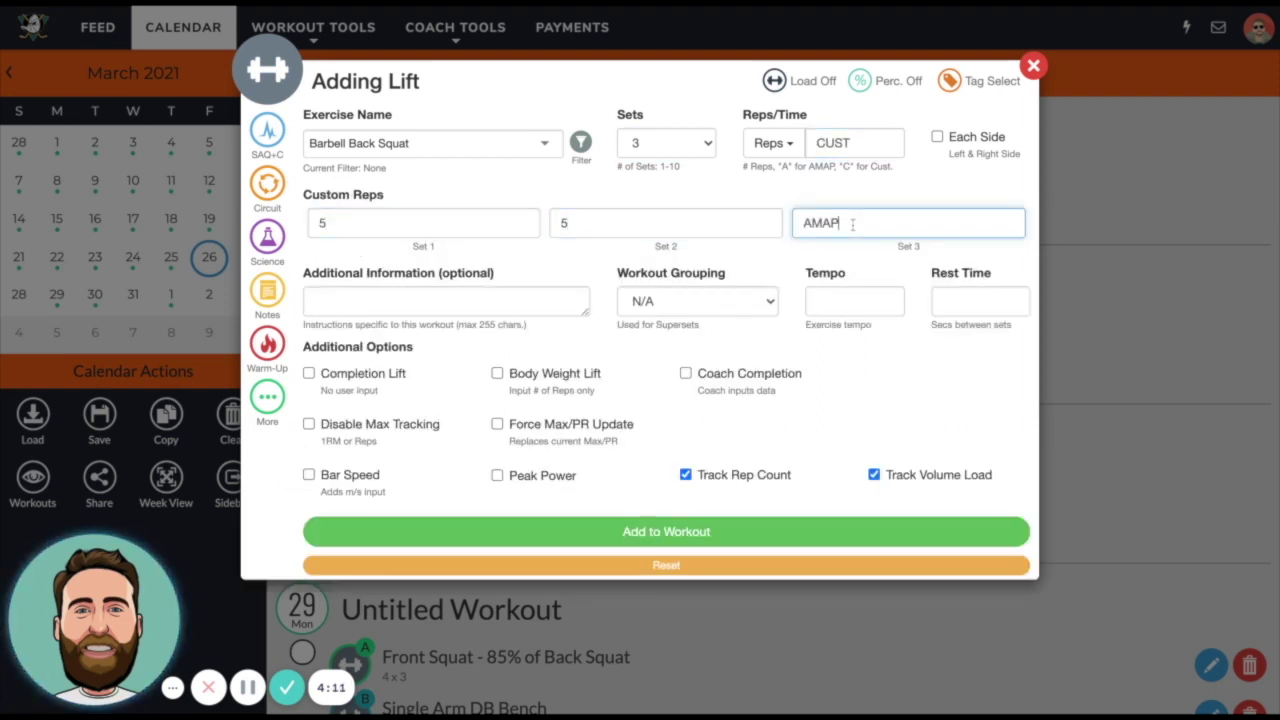
Turn on percentages, tick Force Max/PR Update, and set set 3 to 90%
left_click(860, 81)
left_click(830, 296)
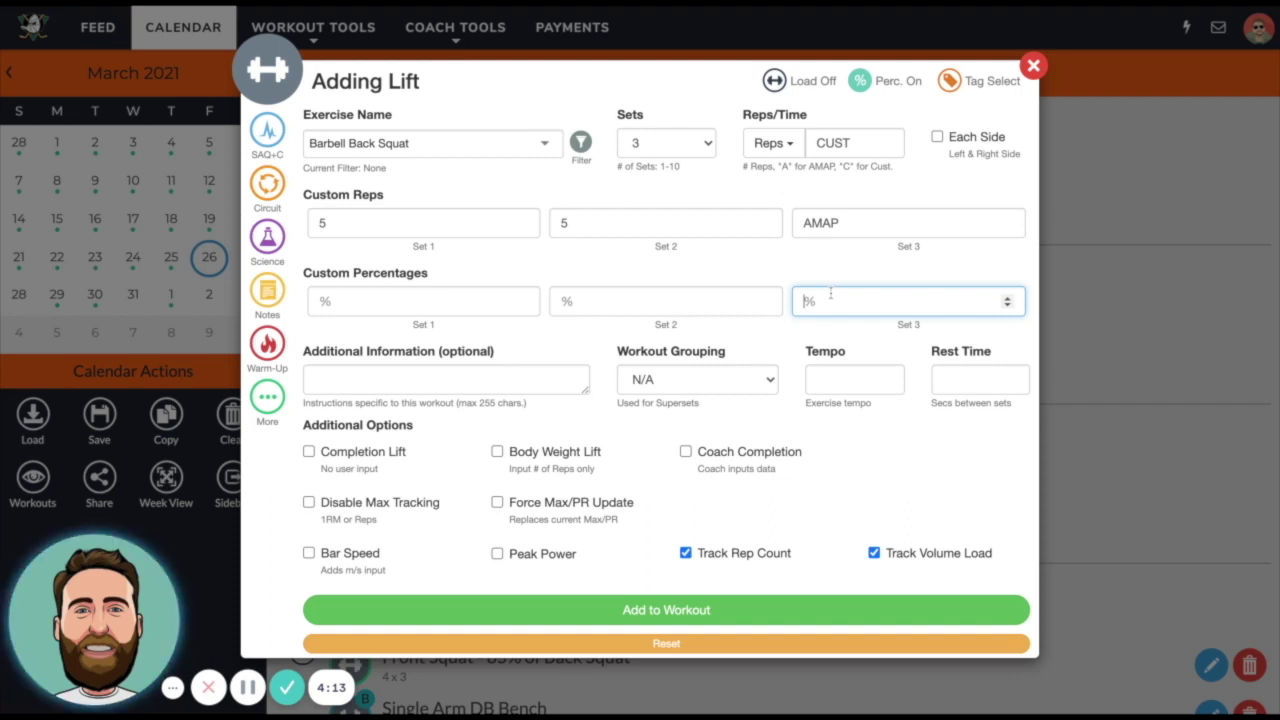
type("95")
left_click(821, 276)
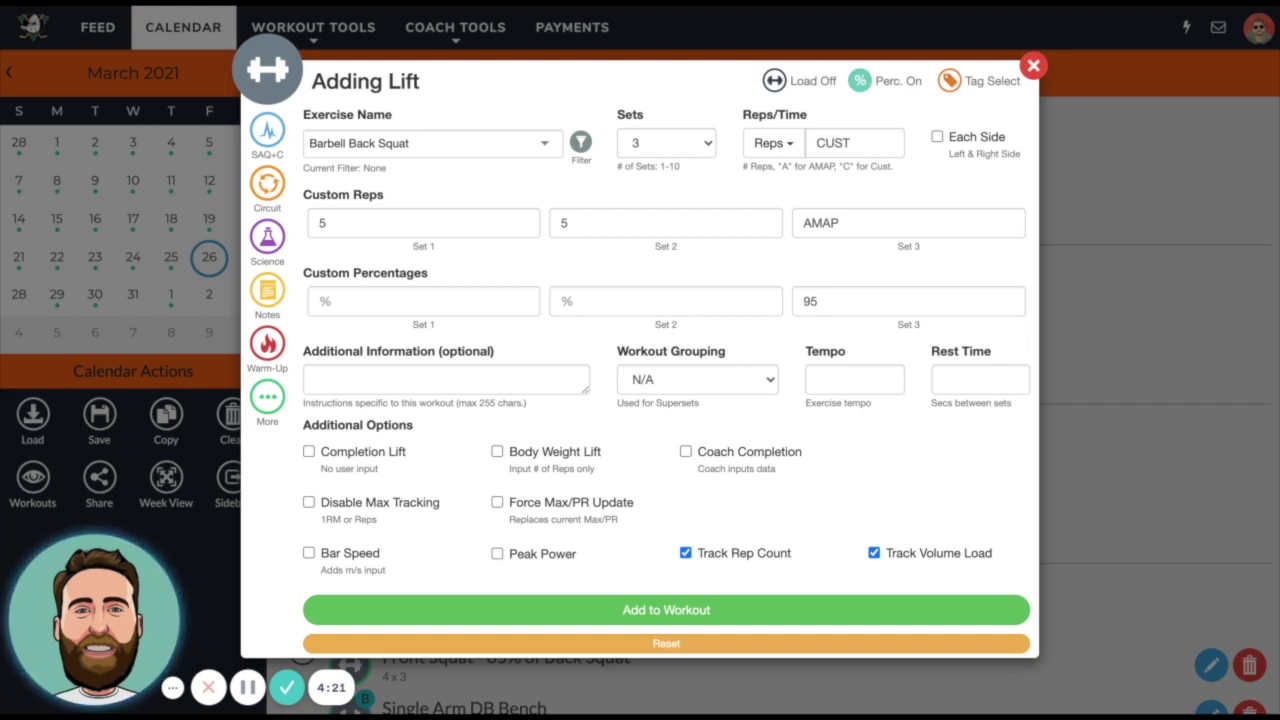
left_click(556, 512)
double_click(811, 300)
type("90")
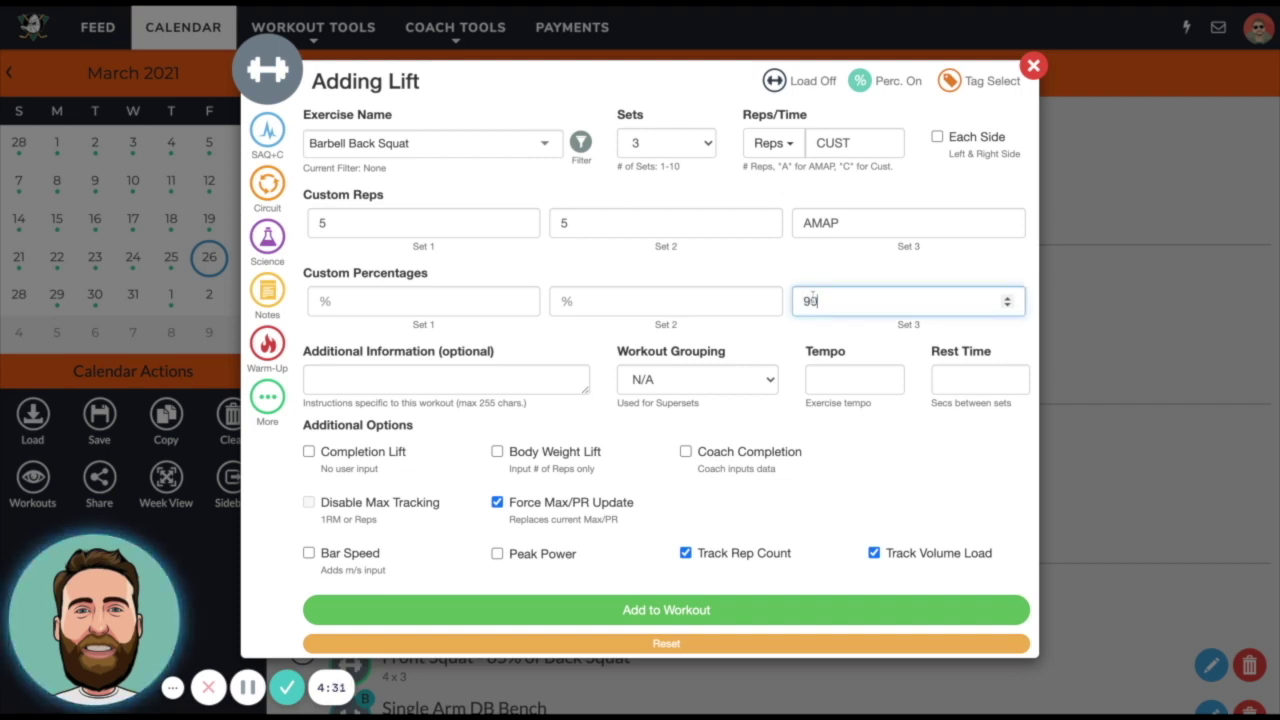
left_click(840, 266)
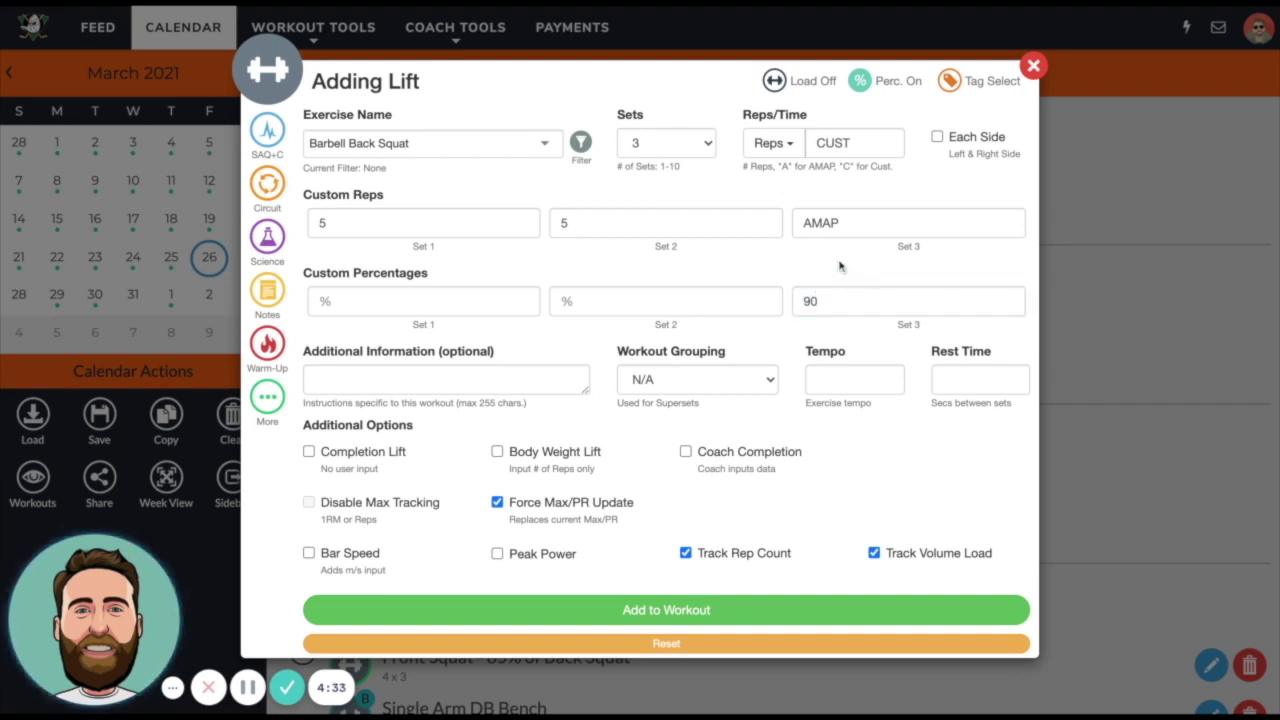